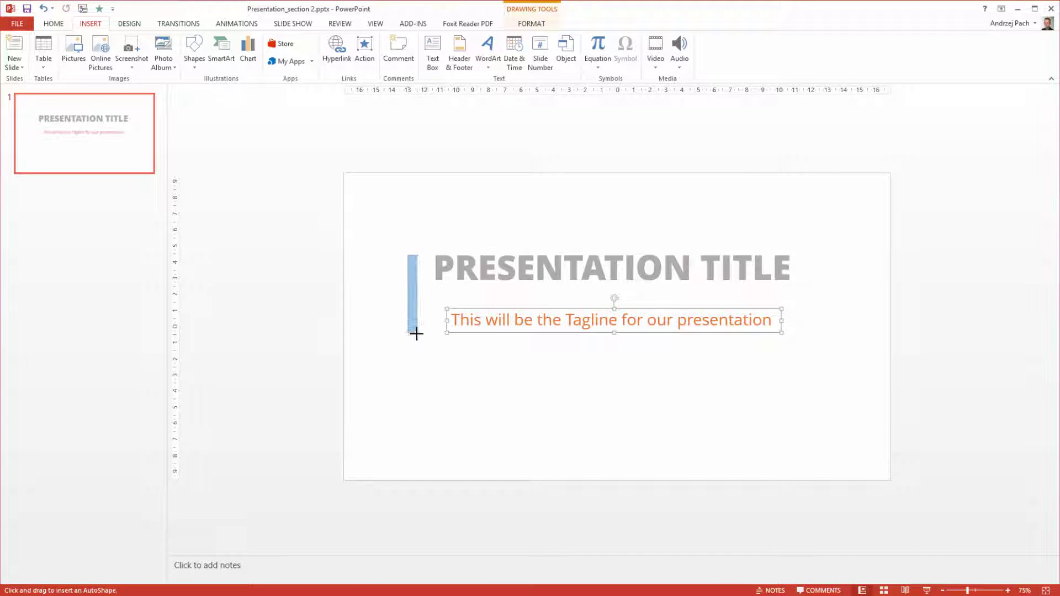
- Clear the demo title, tagline and blue vertical bar so slide 1 is blank
click(411, 53)
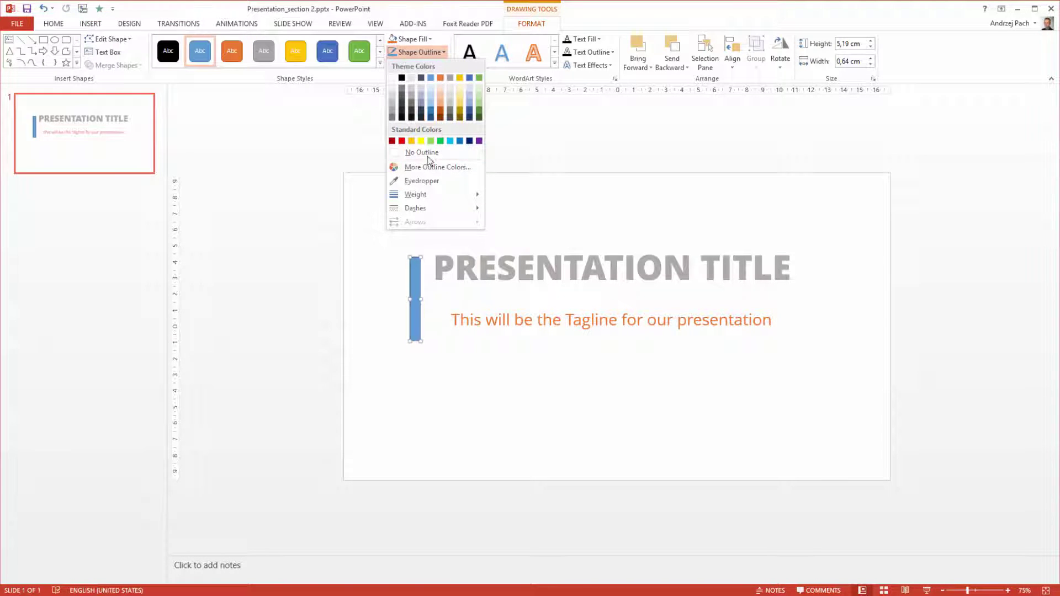
click(417, 150)
click(416, 42)
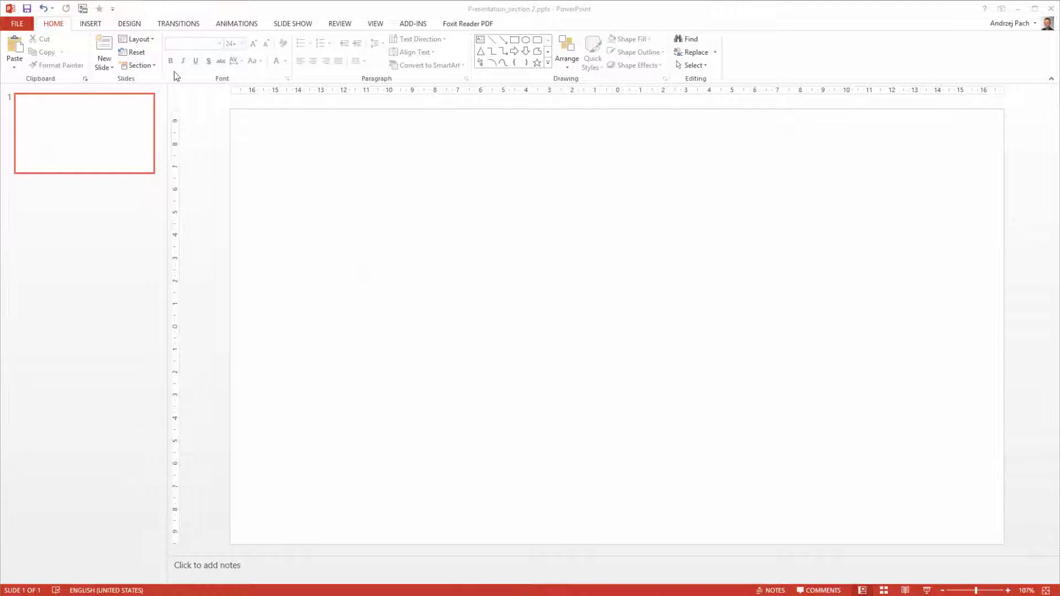
- Draw a text box in the slide's upper middle and type BIG TITLE
click(91, 24)
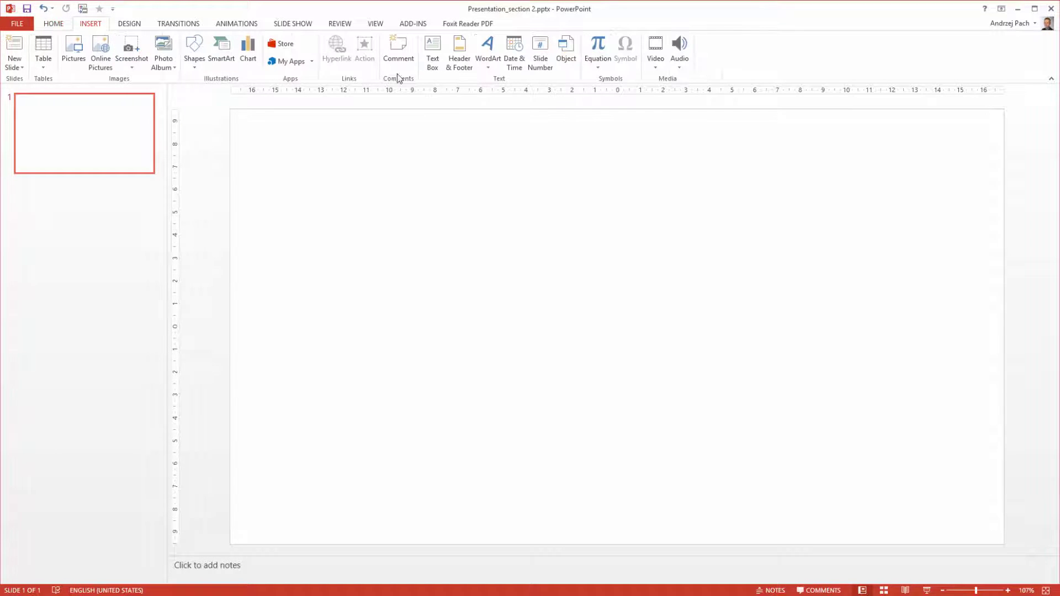
click(432, 53)
drag(398, 188, 701, 329)
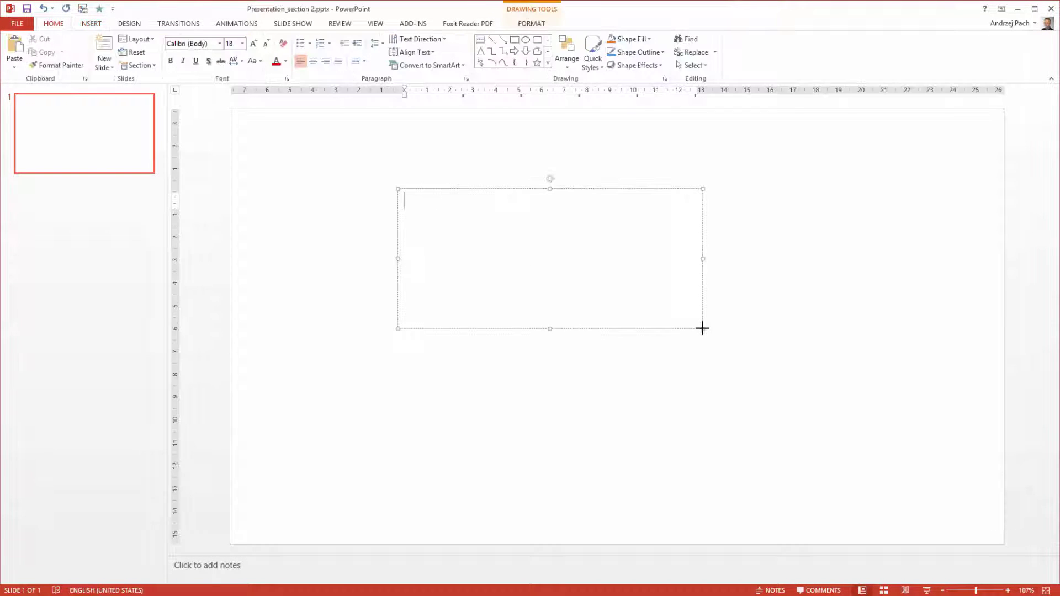
text(BIG TITLE)
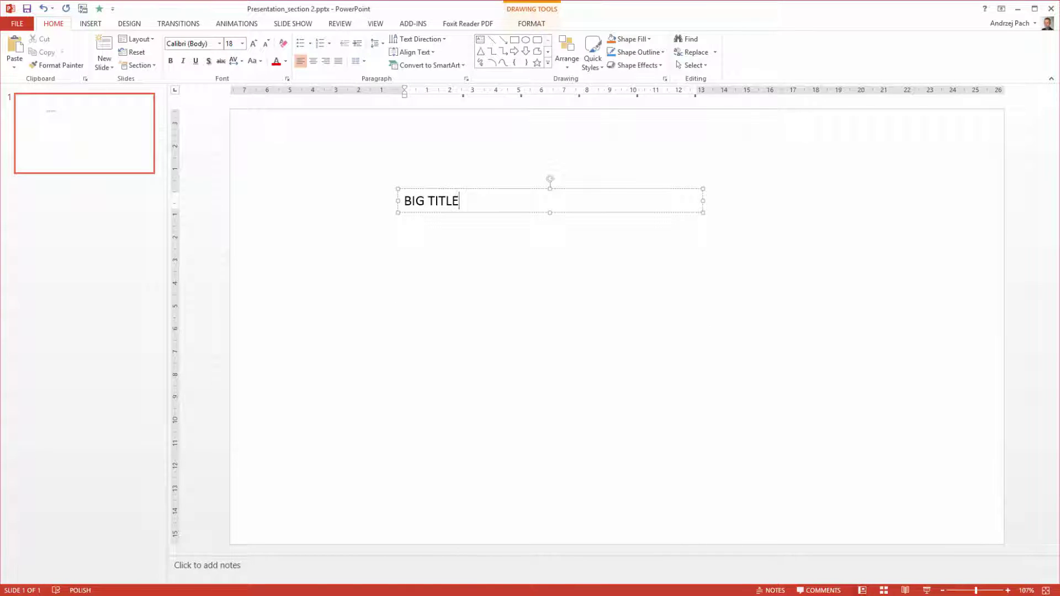
- Set the title text to Open Sans and browse the font list for Extrabold
key(ctrl+a)
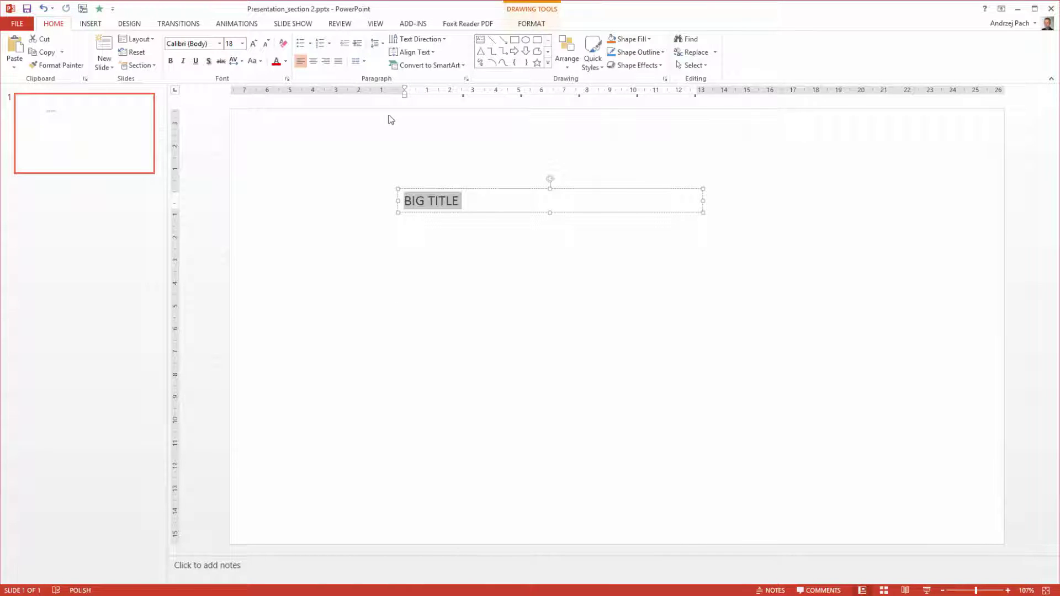
click(210, 42)
text(Open Sans)
key(Return)
click(219, 43)
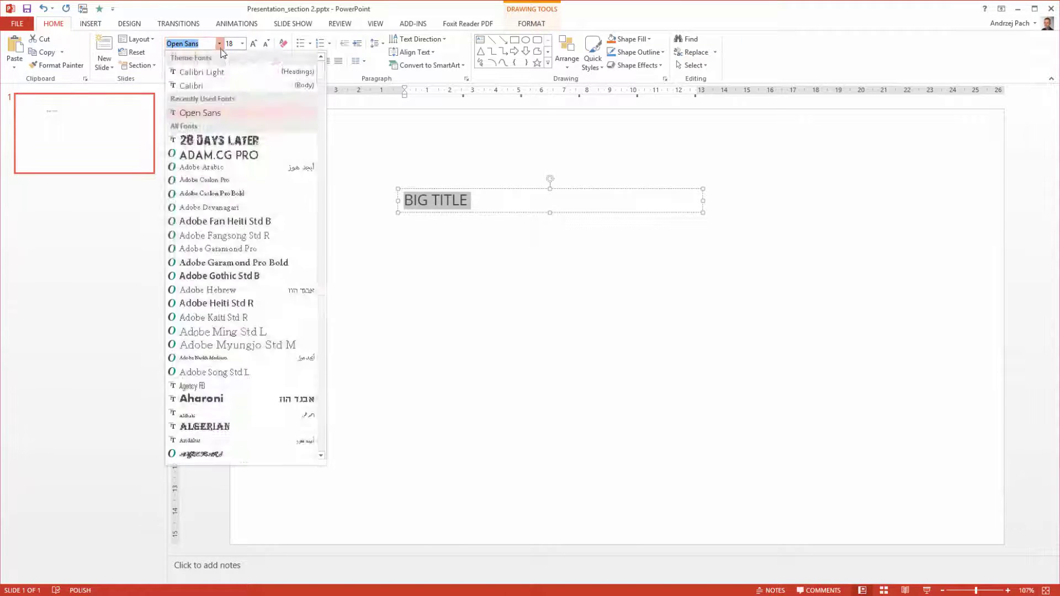
scroll(272, 293, down, 20)
scroll(271, 298, down, 12)
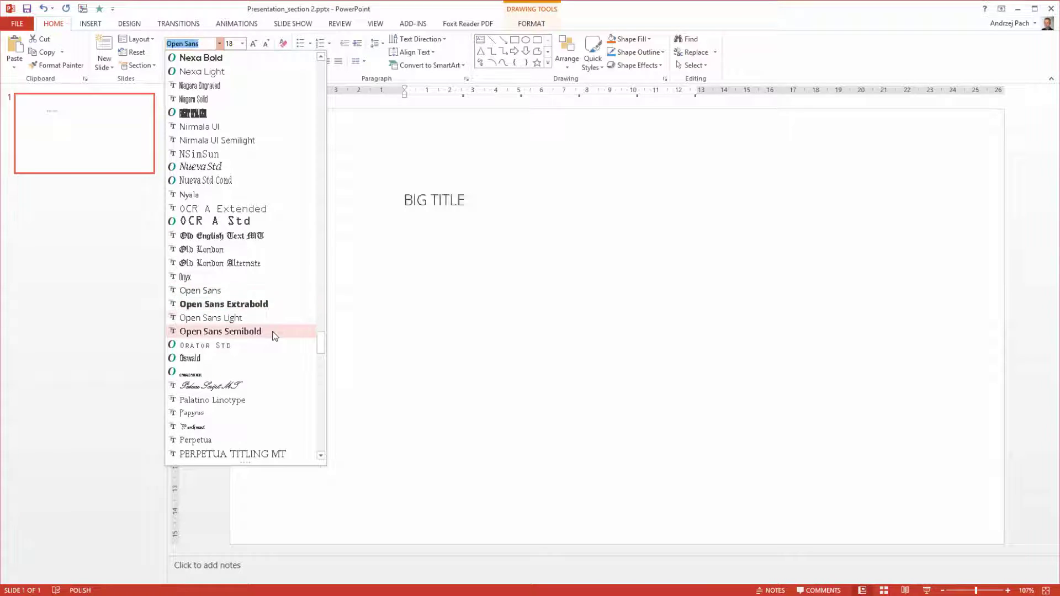
- Apply Open Sans Extrabold to the title and enlarge it to 60 pt
click(277, 304)
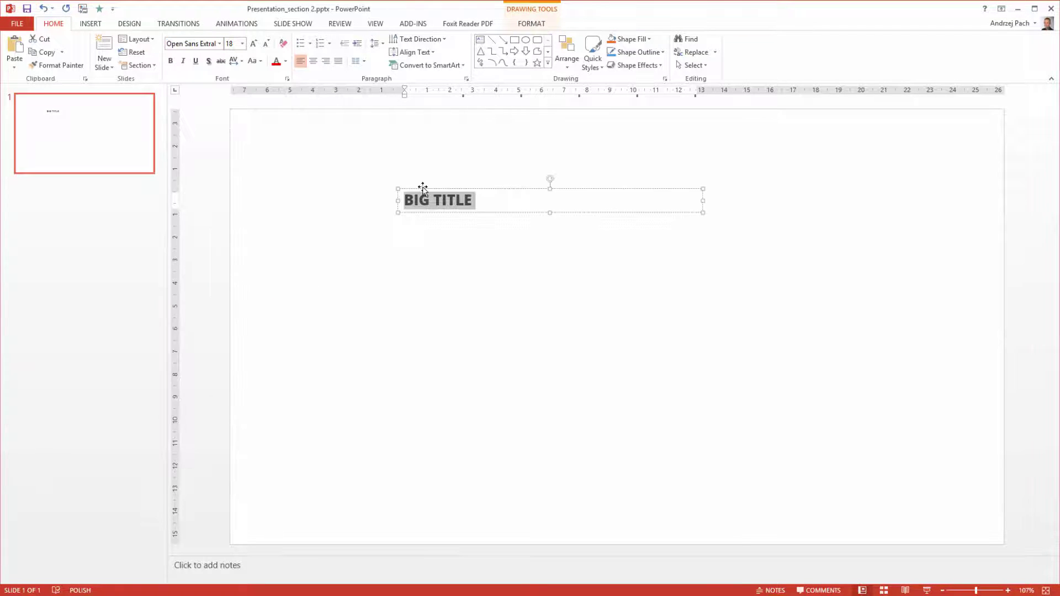
drag(421, 184, 467, 204)
click(253, 43)
click(254, 43)
click(254, 43)
click(254, 43)
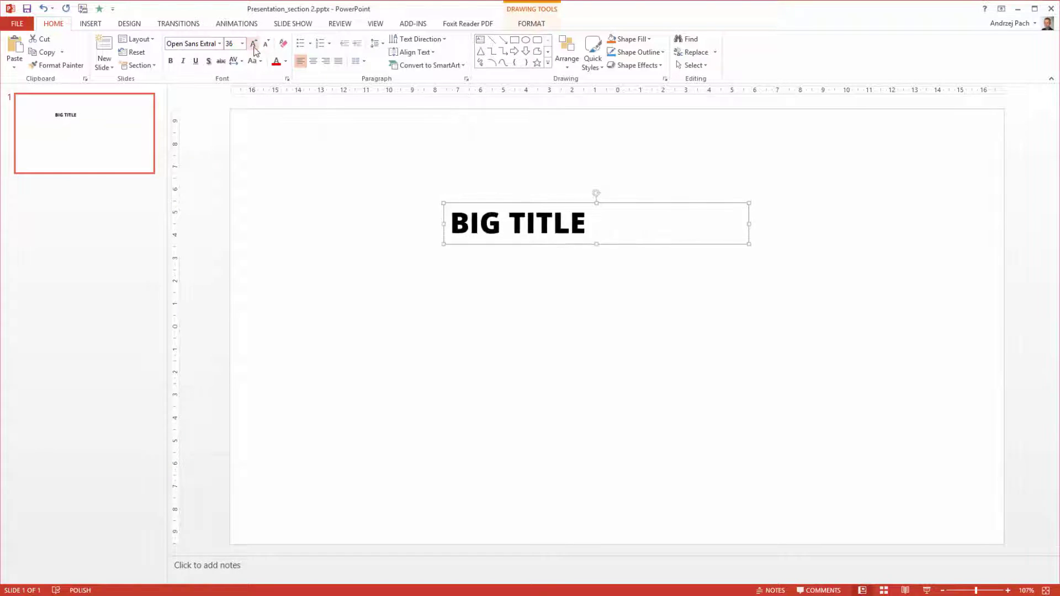
click(253, 43)
click(254, 43)
click(253, 43)
scroll(394, 260, down, 1)
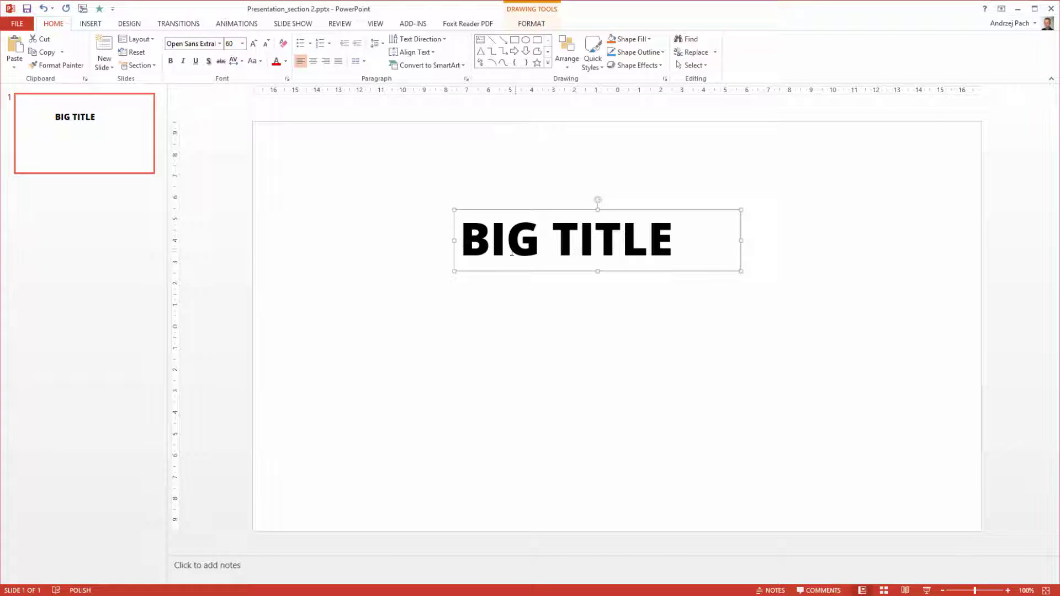
- Colour the title light grey and move it toward the slide centre
drag(504, 208, 476, 197)
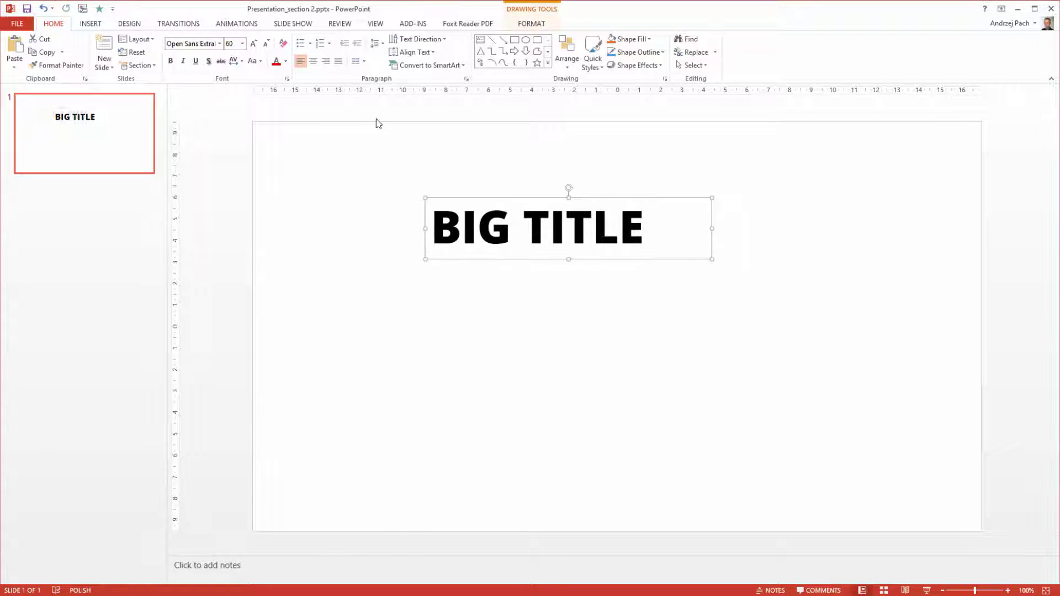
click(287, 62)
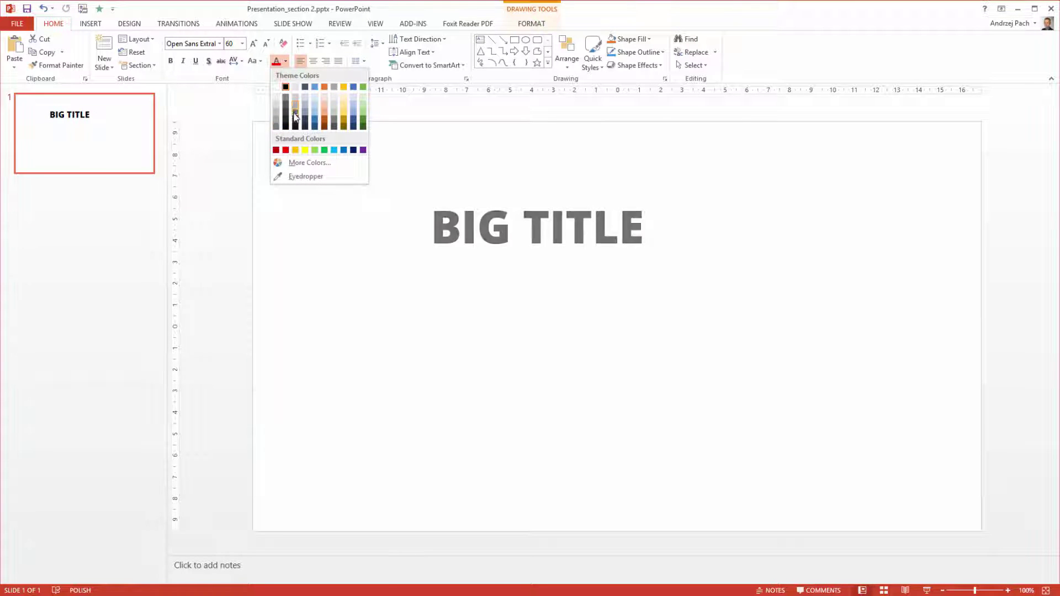
click(295, 110)
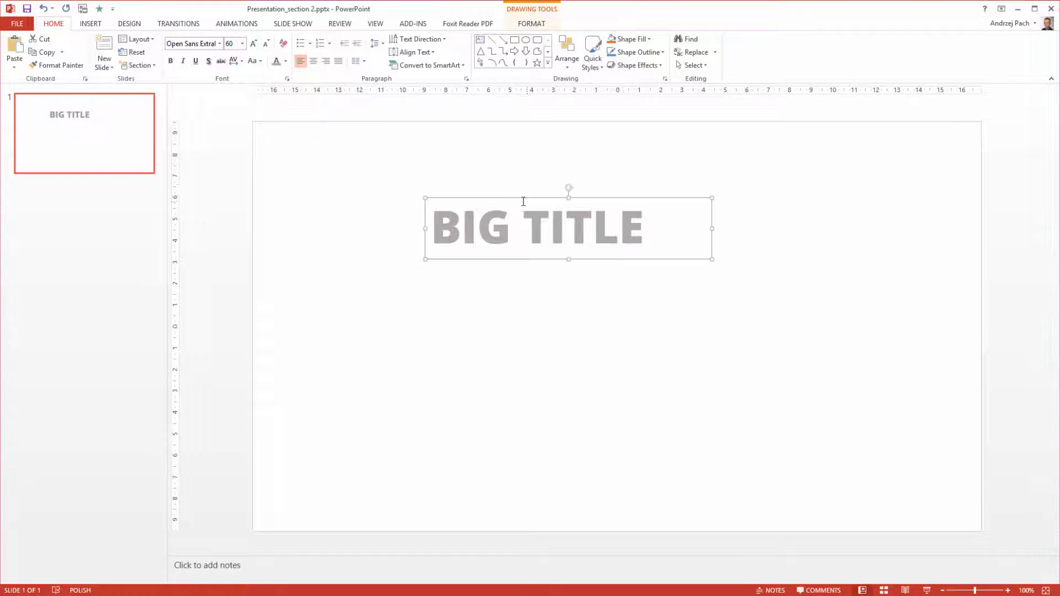
drag(532, 206, 579, 224)
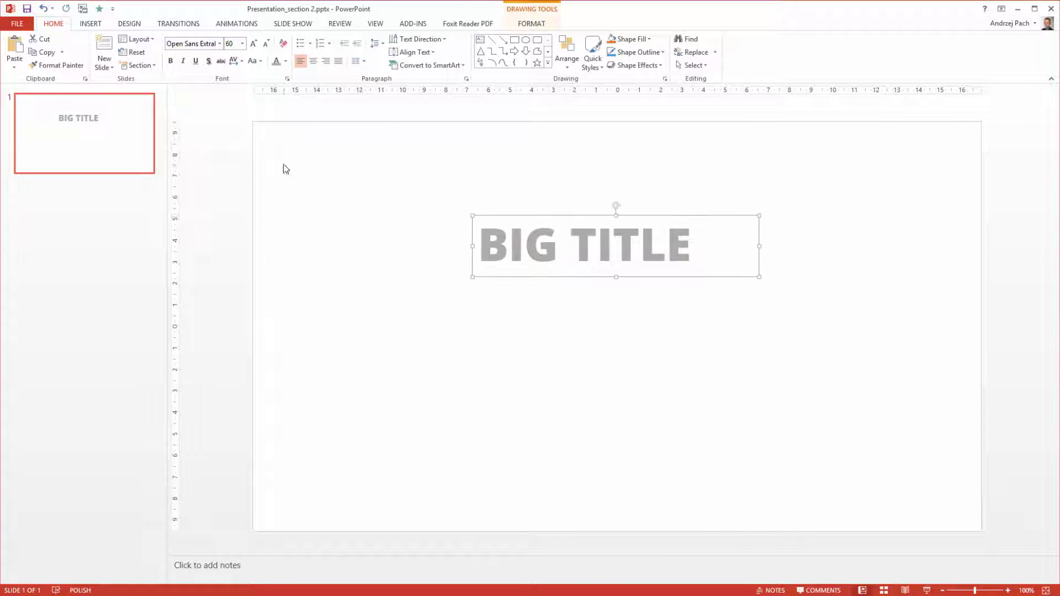
- Duplicate the title box just below it and set the copy to regular Open Sans
ctrl+drag(554, 277, 558, 364)
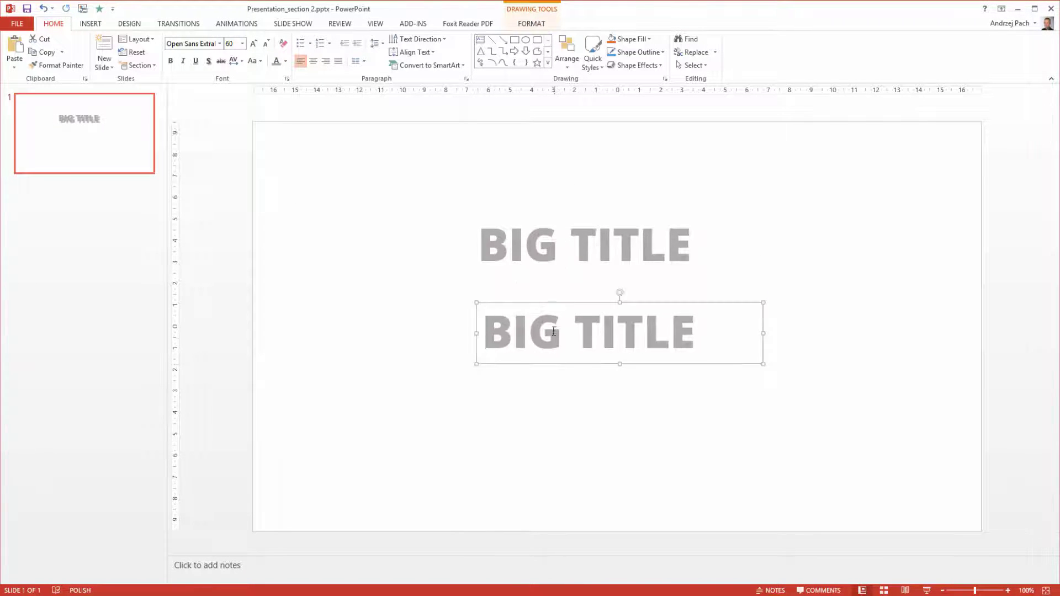
click(220, 43)
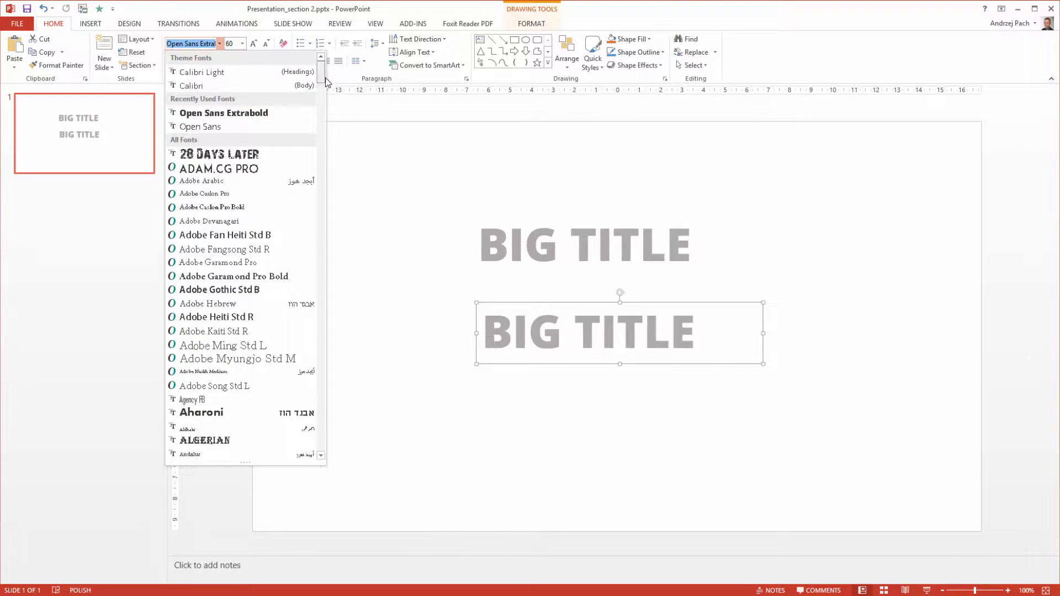
drag(320, 72, 346, 338)
click(232, 331)
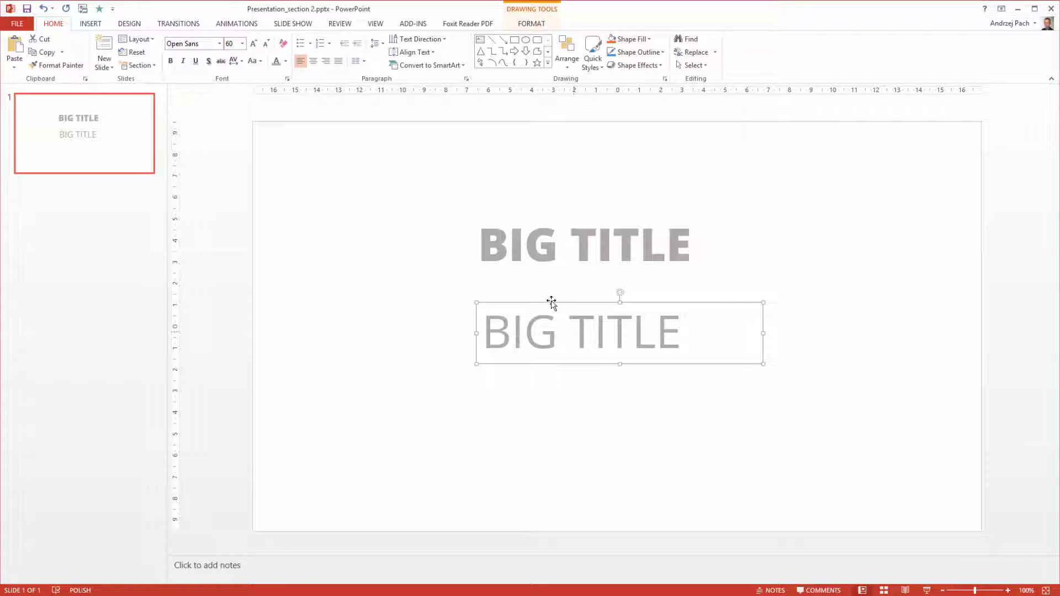
- Make the copy read 'This will be the Tagline for our presentation' at 28 pt on one line
click(568, 331)
key(ctrl+a)
text(This will be the Tagline for our presentation)
key(ctrl+a)
key(ctrl+shift+less)
key(ctrl+shift+less)
key(ctrl+shift+less)
key(ctrl+shift+less)
key(ctrl+shift+less)
key(ctrl+shift+less)
key(ctrl+shift+less)
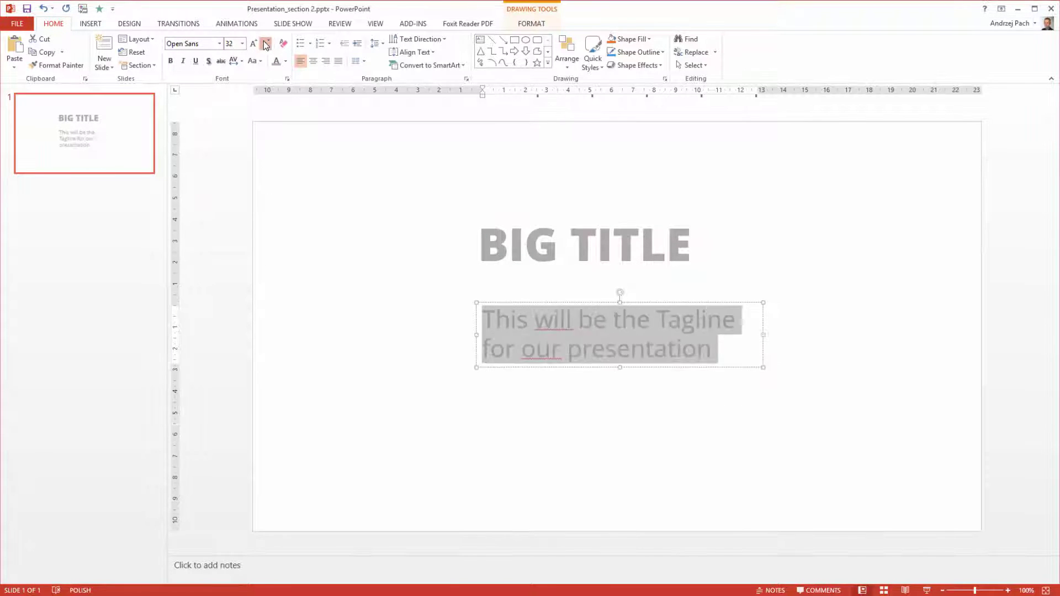
drag(763, 332, 902, 332)
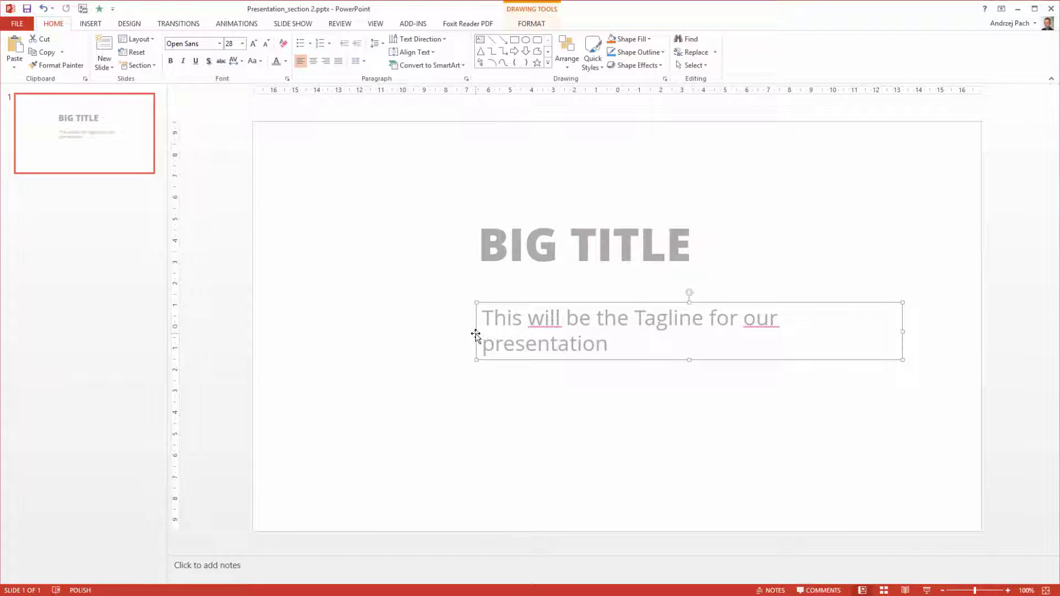
drag(476, 331, 397, 331)
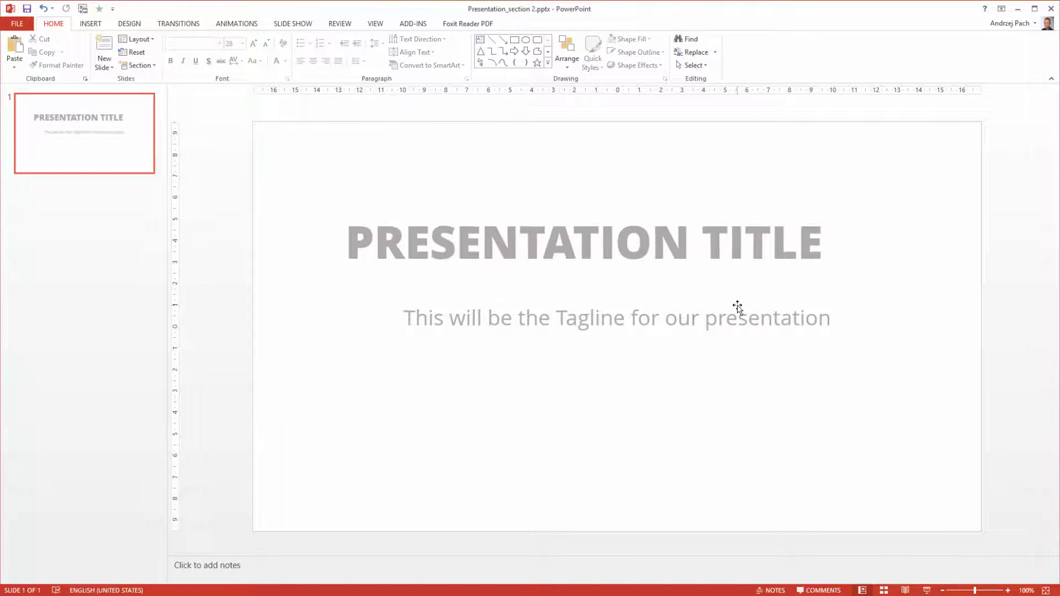
- Align the title and tagline boxes centred on each other
click(736, 303)
key(ctrl+a)
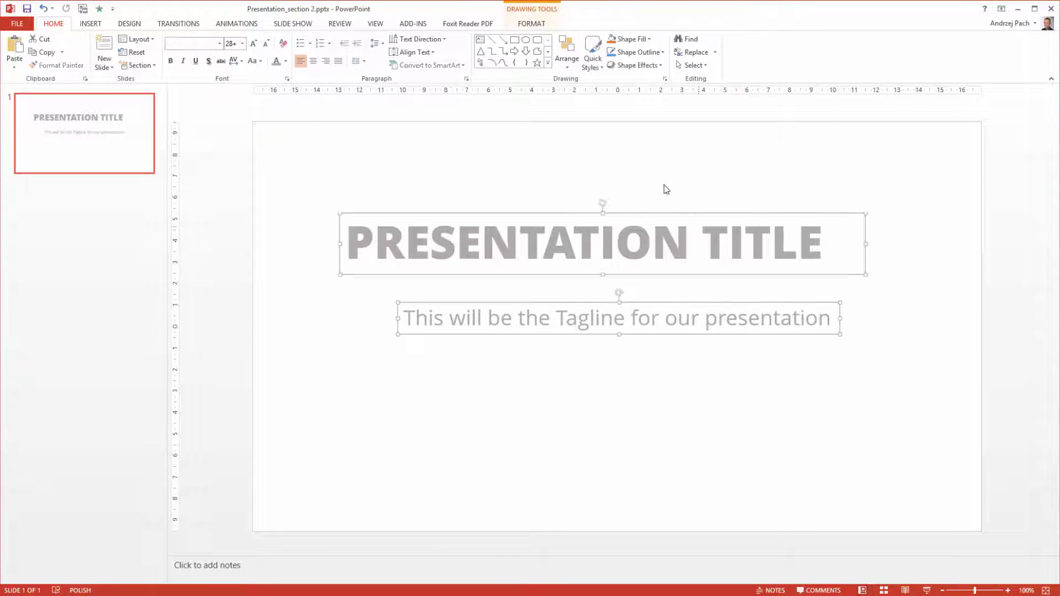
click(525, 16)
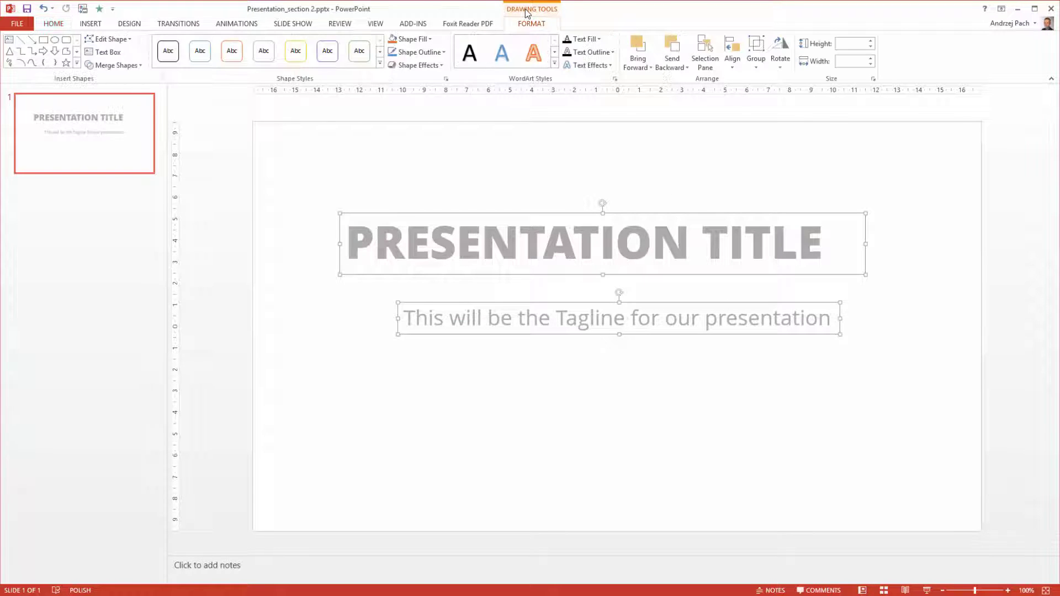
click(732, 69)
click(742, 91)
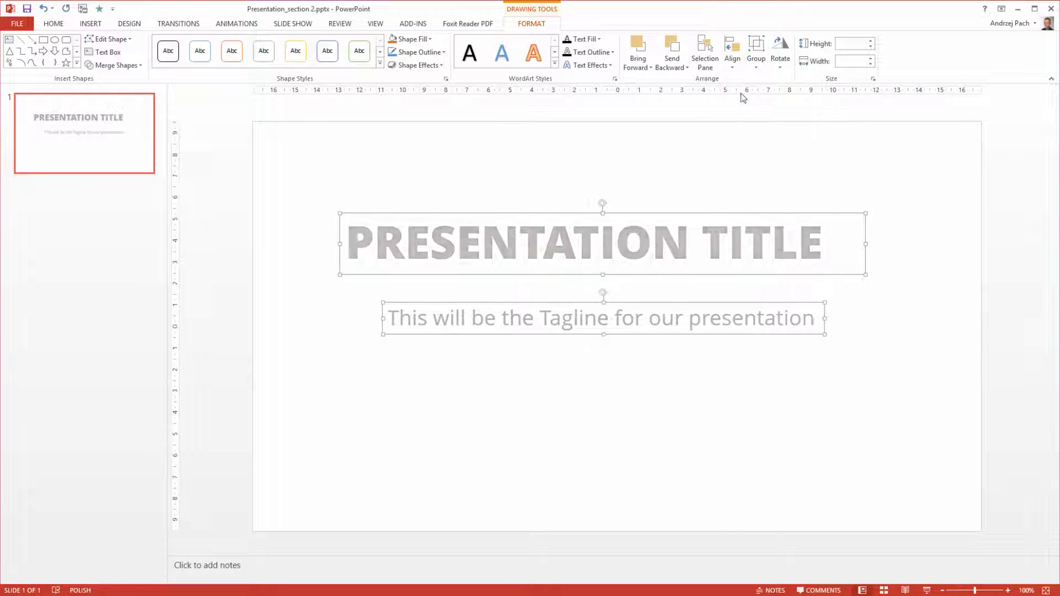
click(662, 385)
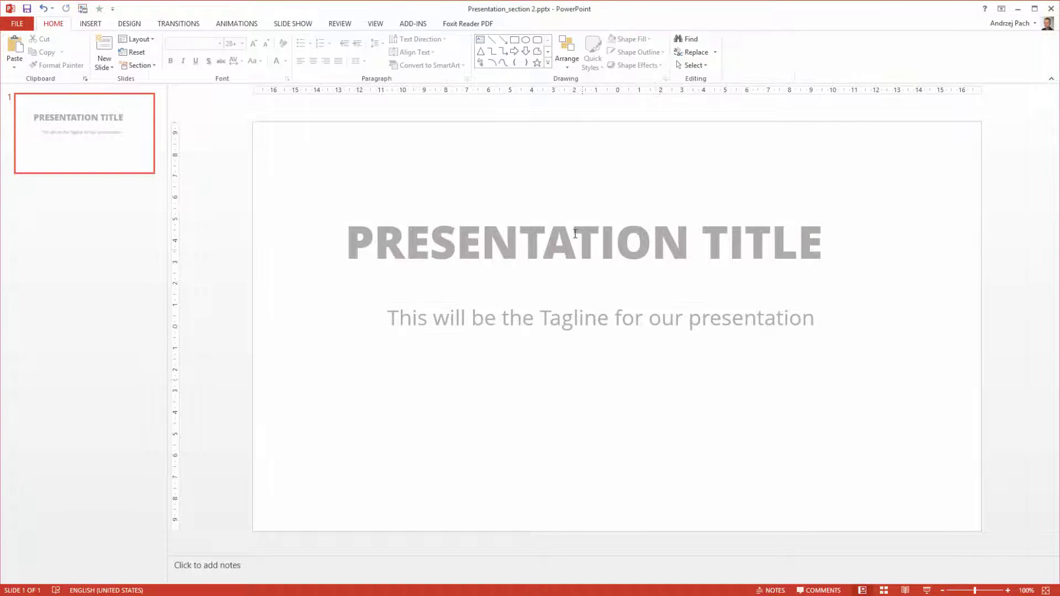
- Change the tagline's font colour to orange
double_click(535, 305)
click(53, 24)
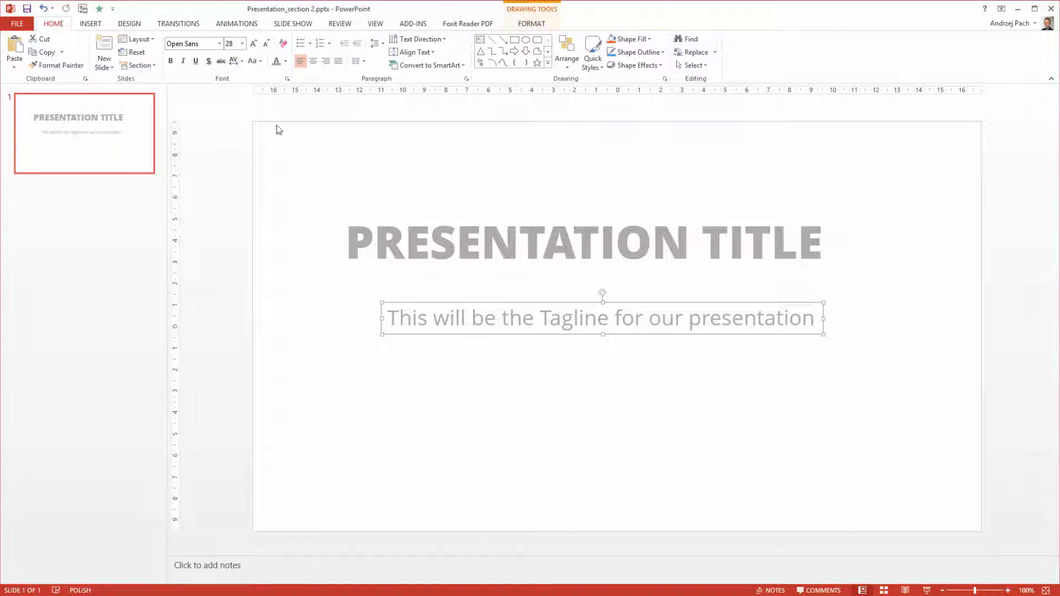
click(285, 61)
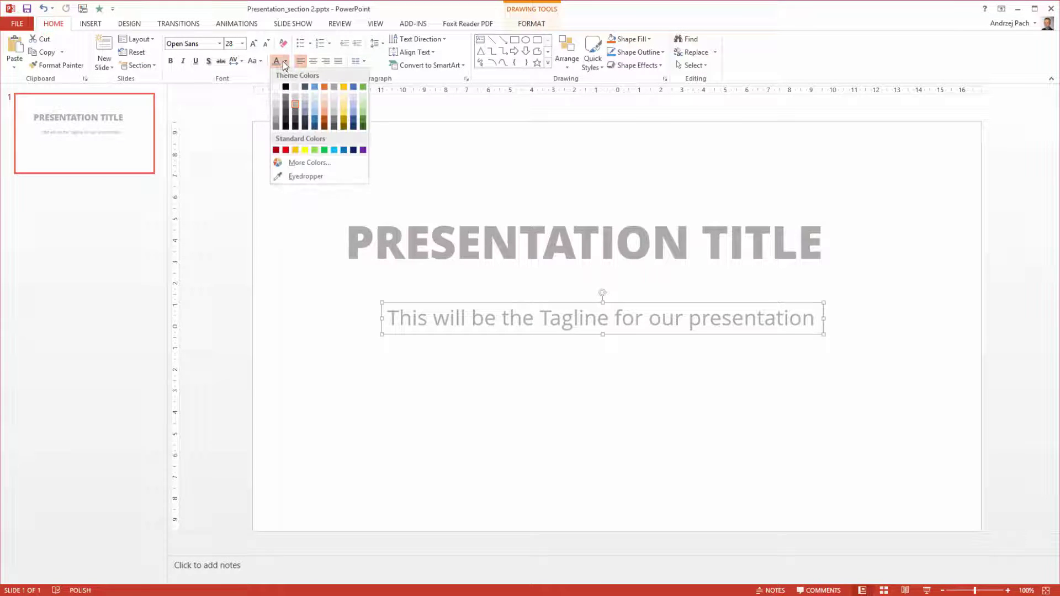
click(323, 88)
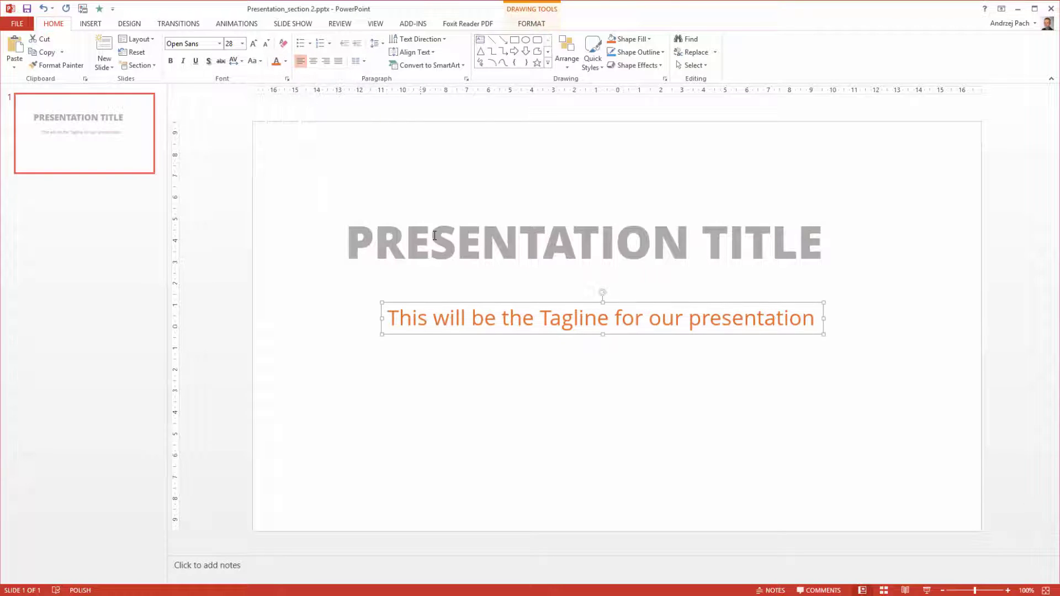
click(280, 255)
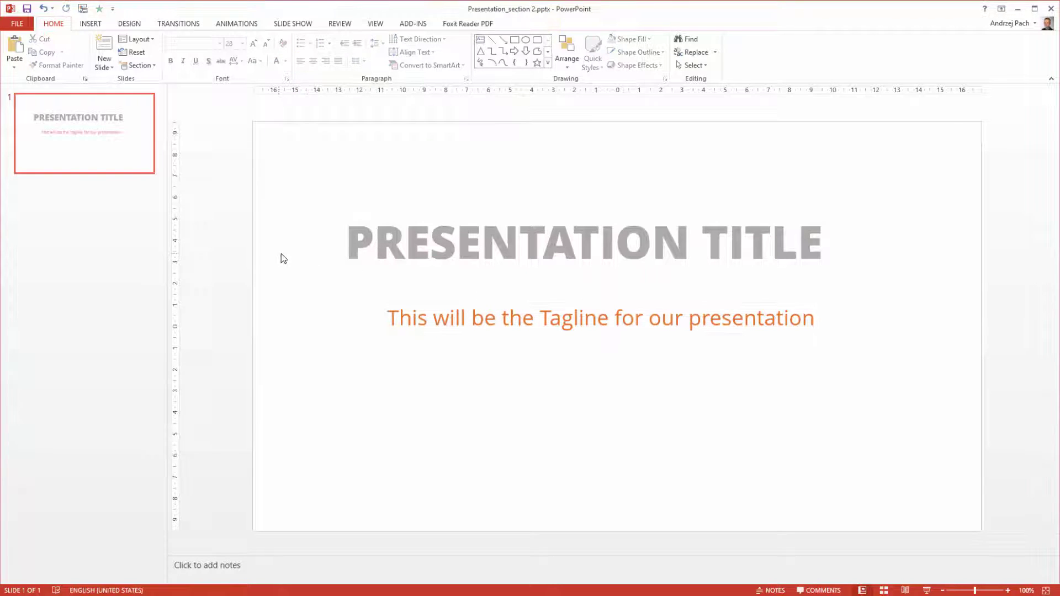
- Narrow the title box, centre it horizontally on the slide, and nudge it left and down
click(604, 217)
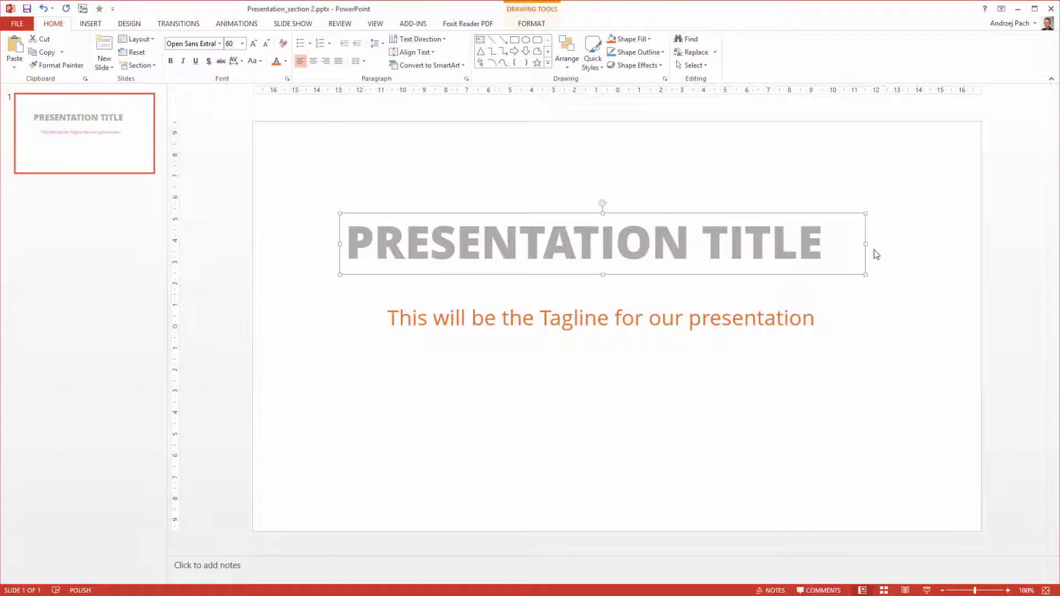
drag(866, 244, 832, 244)
click(533, 22)
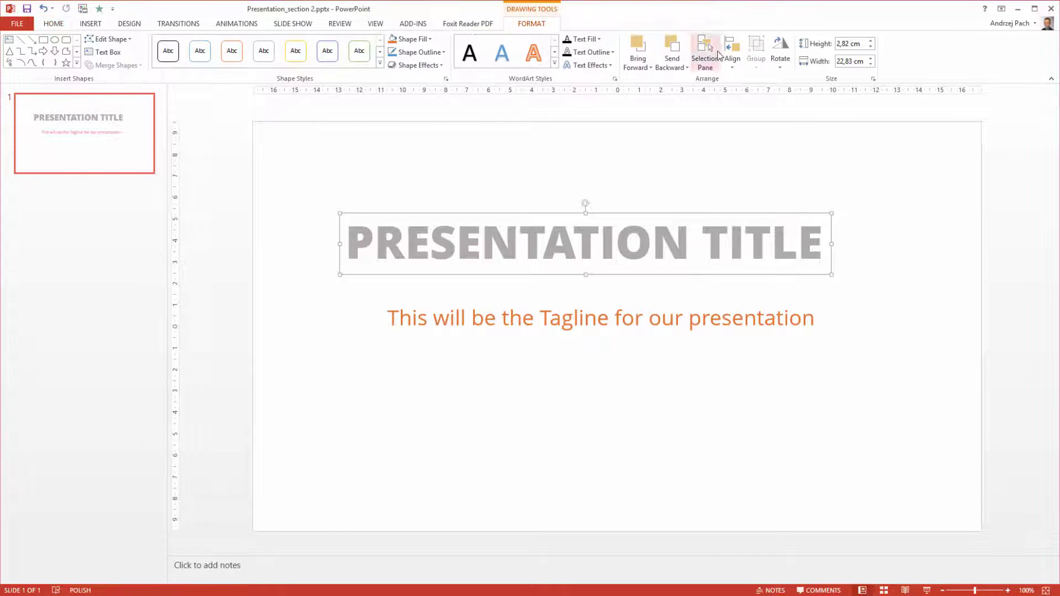
click(732, 56)
click(755, 92)
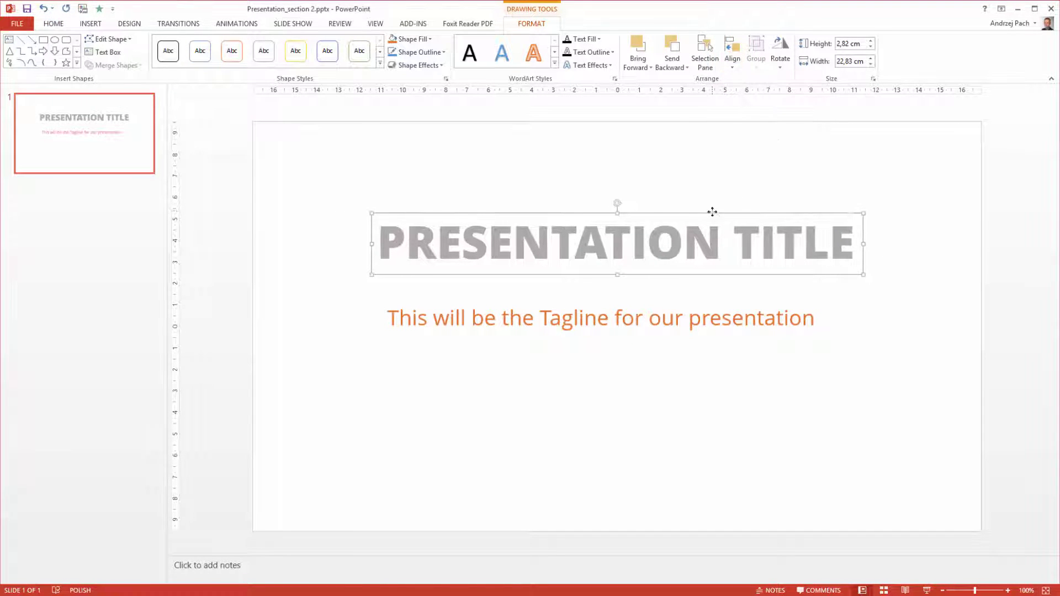
key(Down)
key(Left)
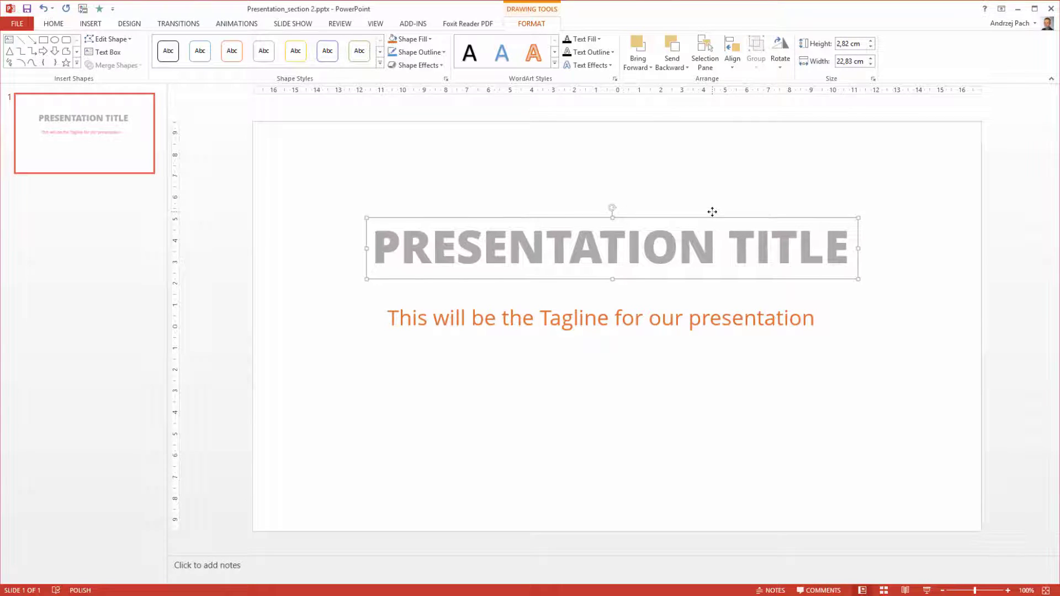
- Nudge the tagline box right and widen it slightly
click(692, 320)
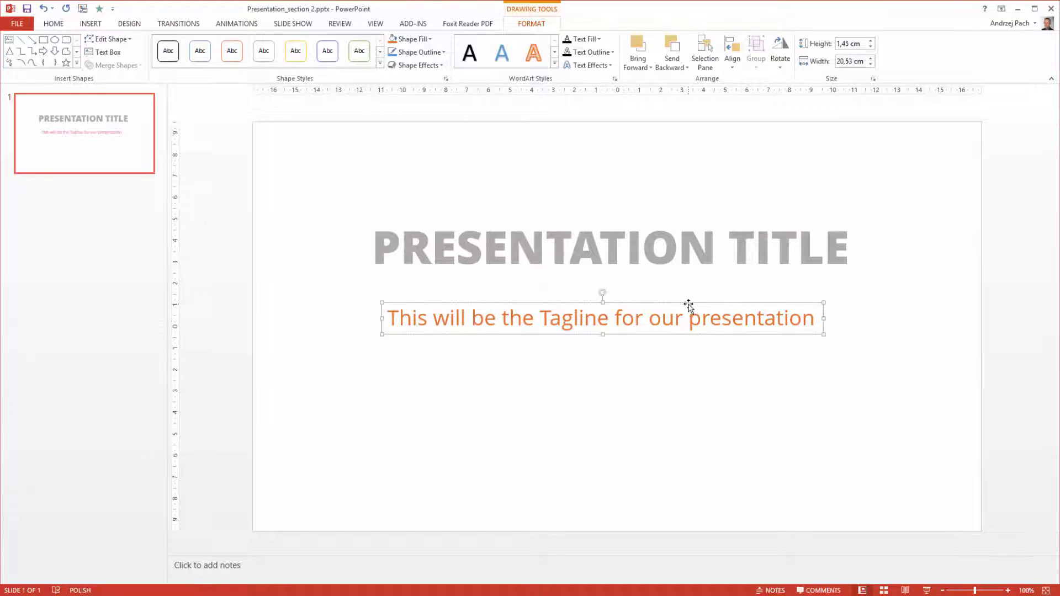
key(Right)
key(Right)
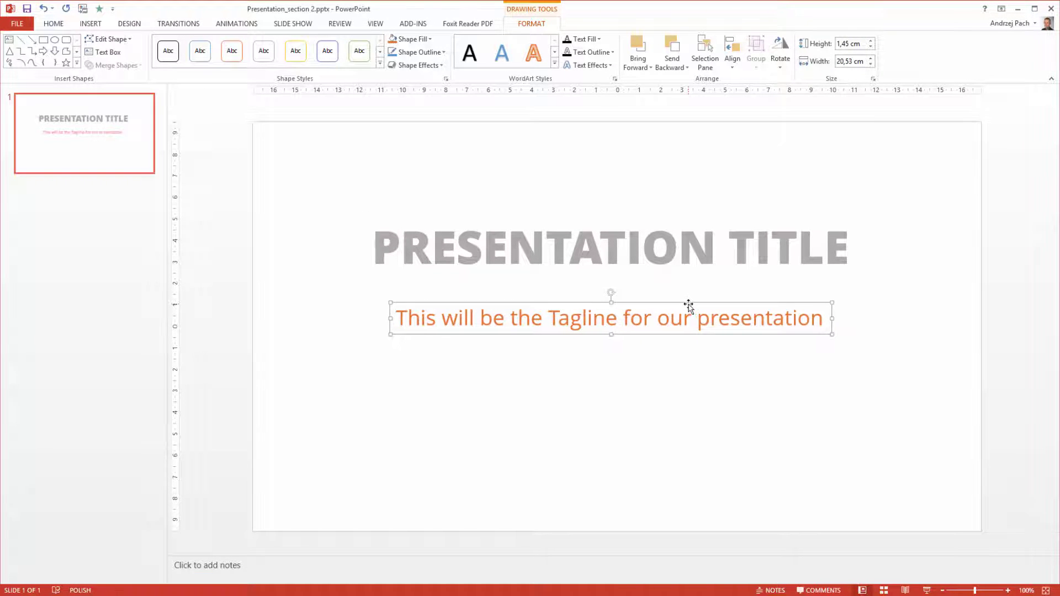
scroll(696, 306, down, 2)
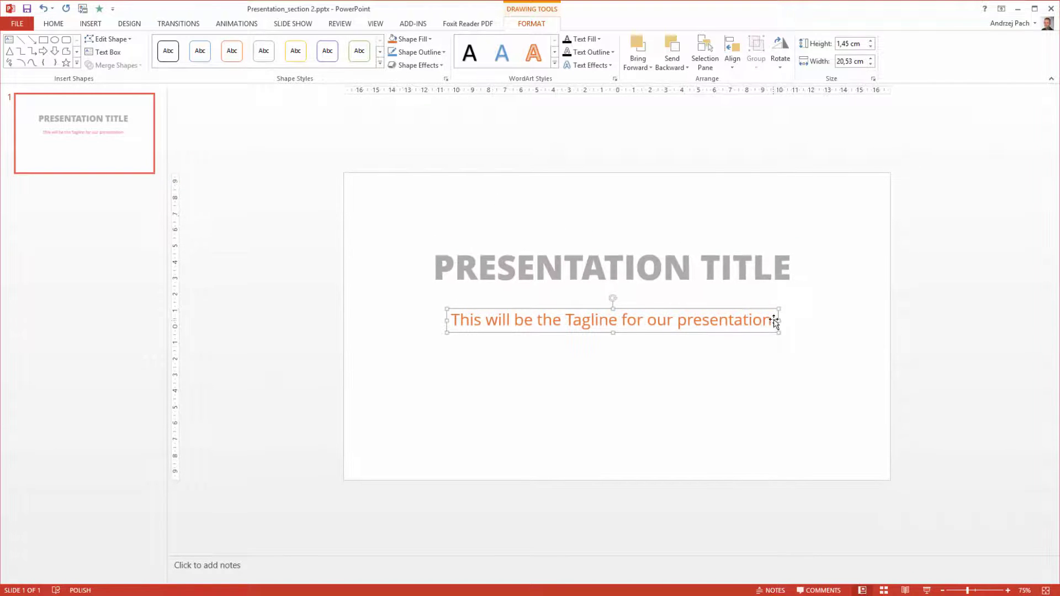
mouse_move(779, 320)
mouse_down()
mouse_move(867, 323)
mouse_move(781, 320)
mouse_up()
- Draw a tall rectangle left of the title with no outline, filled with the title's grey
click(91, 23)
click(195, 52)
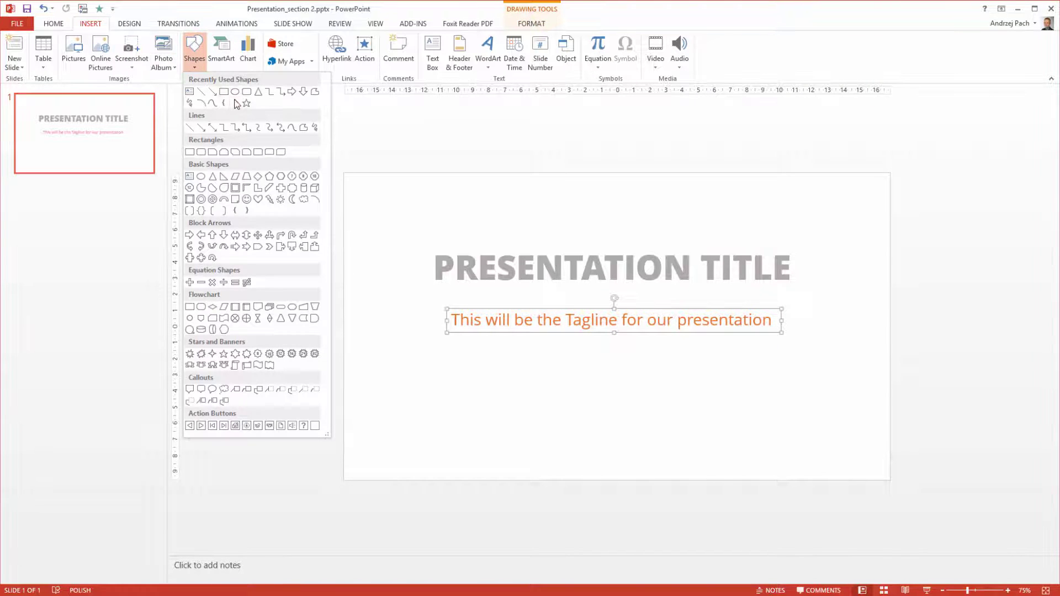
click(225, 96)
drag(407, 254, 420, 341)
click(415, 52)
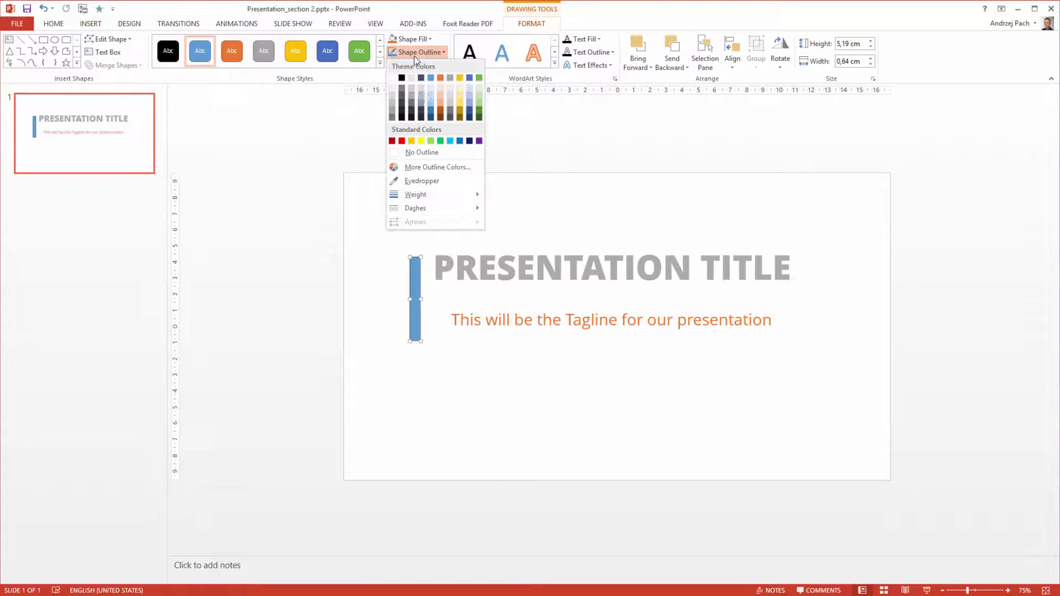
click(428, 156)
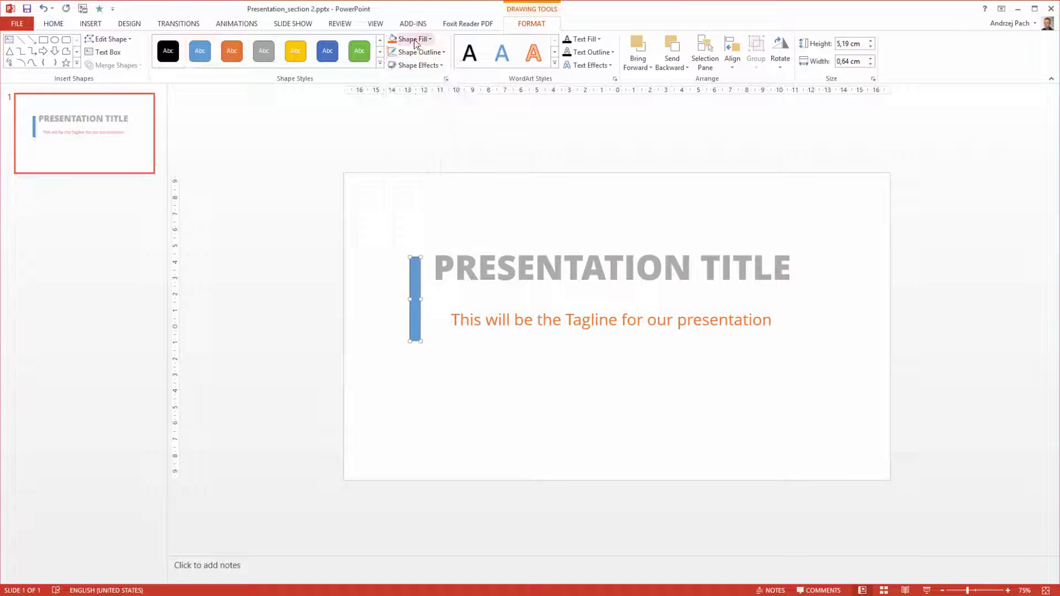
click(411, 40)
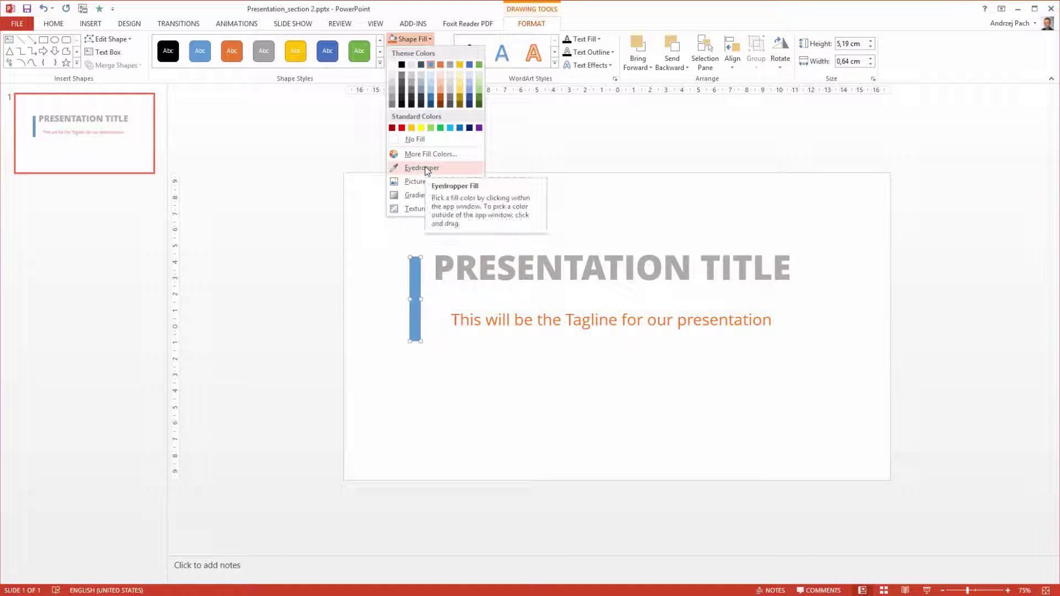
click(422, 168)
click(440, 264)
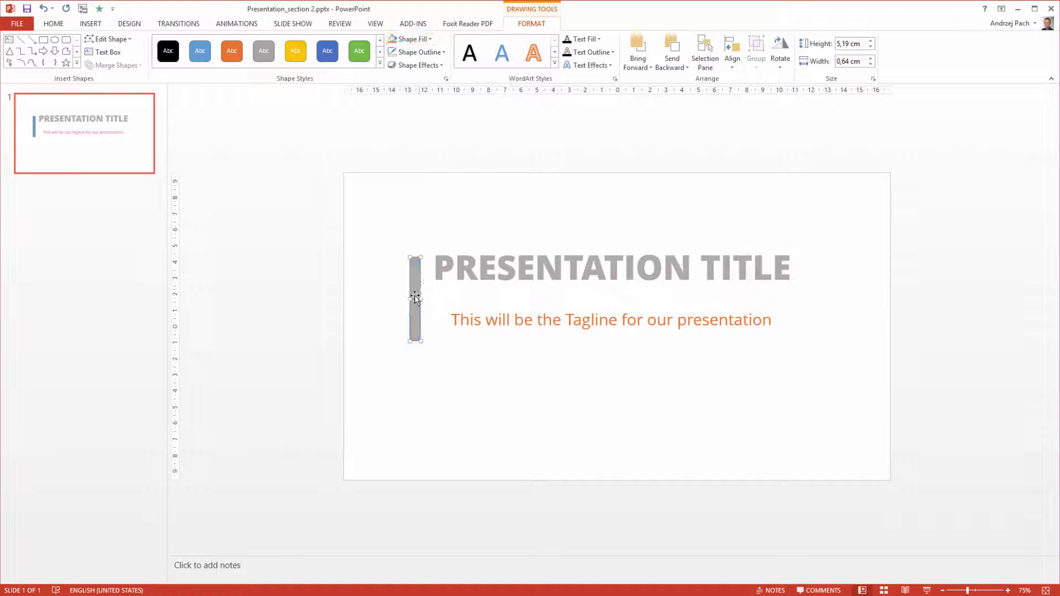
- Slim the bar to 4.8 cm by 0.23 cm and place a copy at the title's right end
click(418, 293)
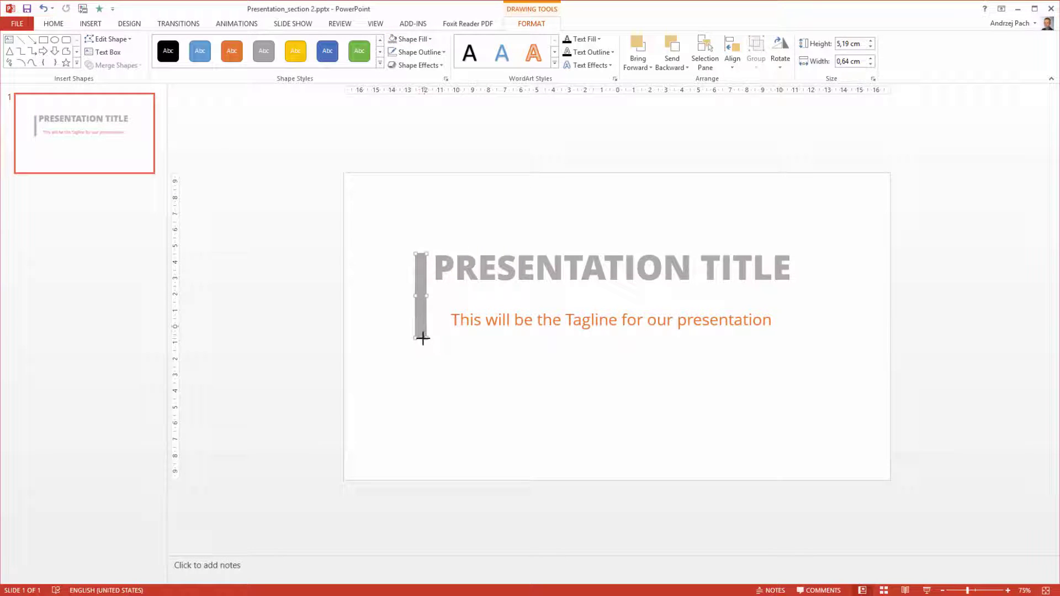
drag(423, 338, 418, 338)
scroll(421, 277, up, 7)
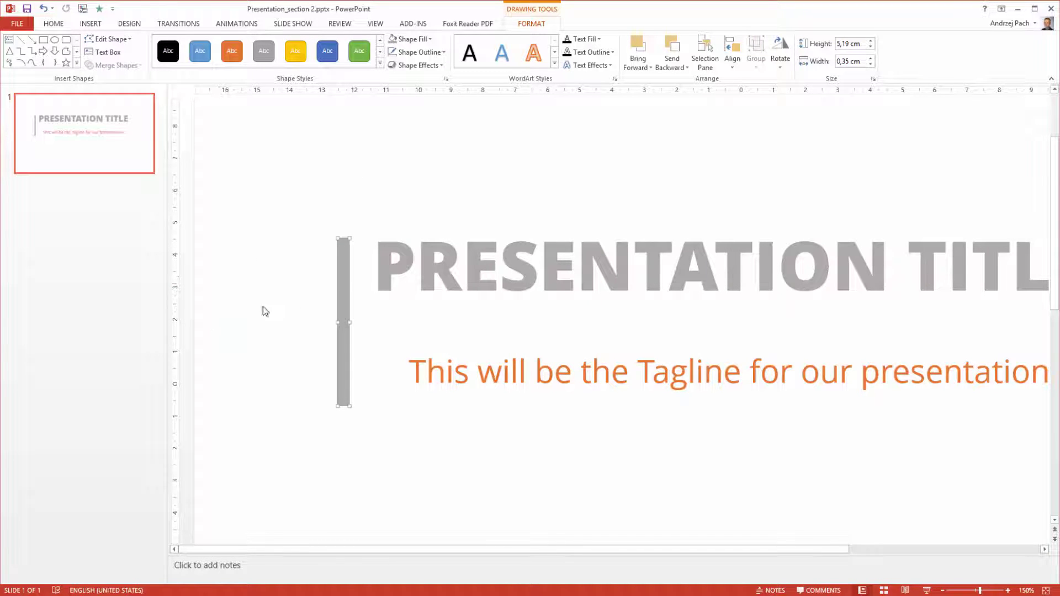
drag(350, 320, 351, 322)
drag(354, 407, 355, 394)
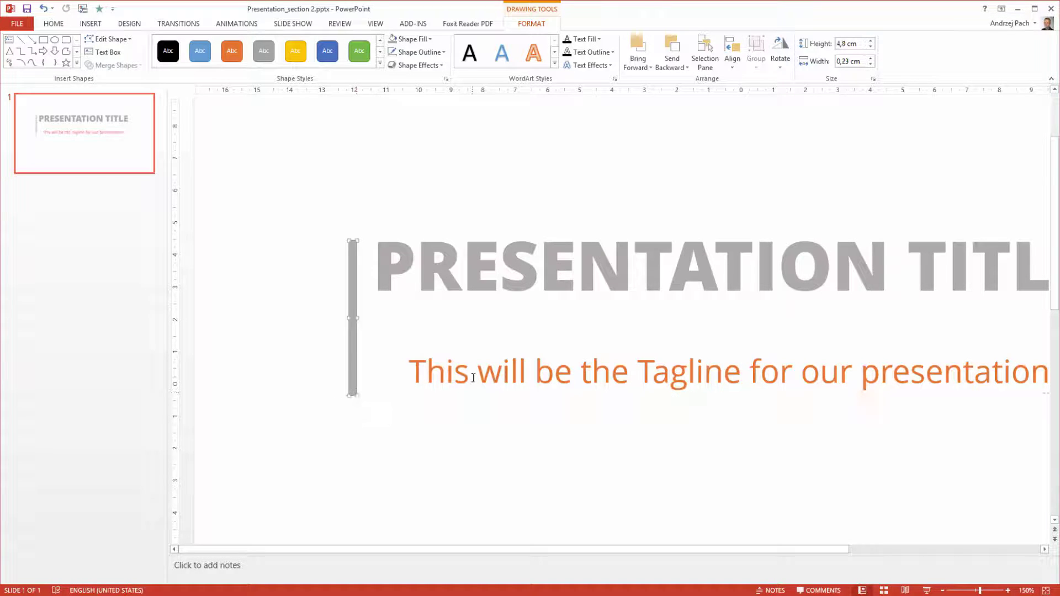
scroll(473, 377, down, 4)
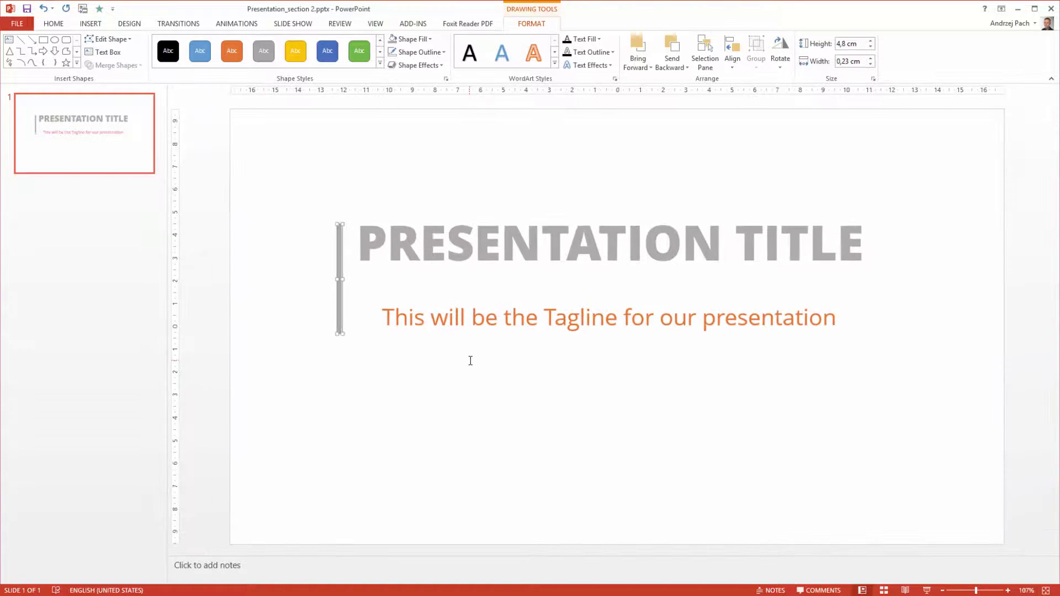
key(Left)
key(Left)
key(ctrl+v)
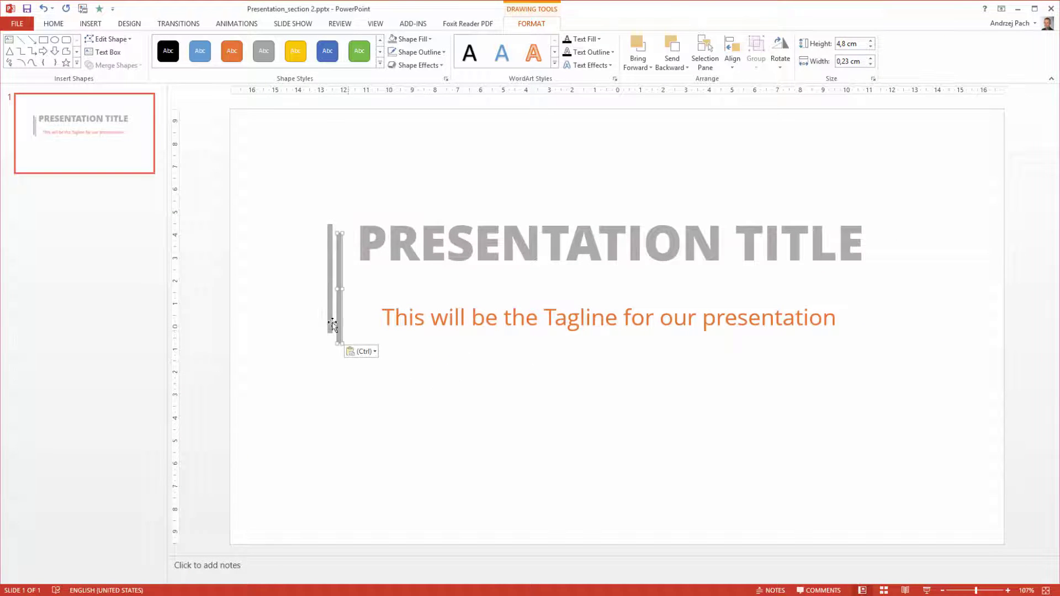
drag(341, 328, 891, 320)
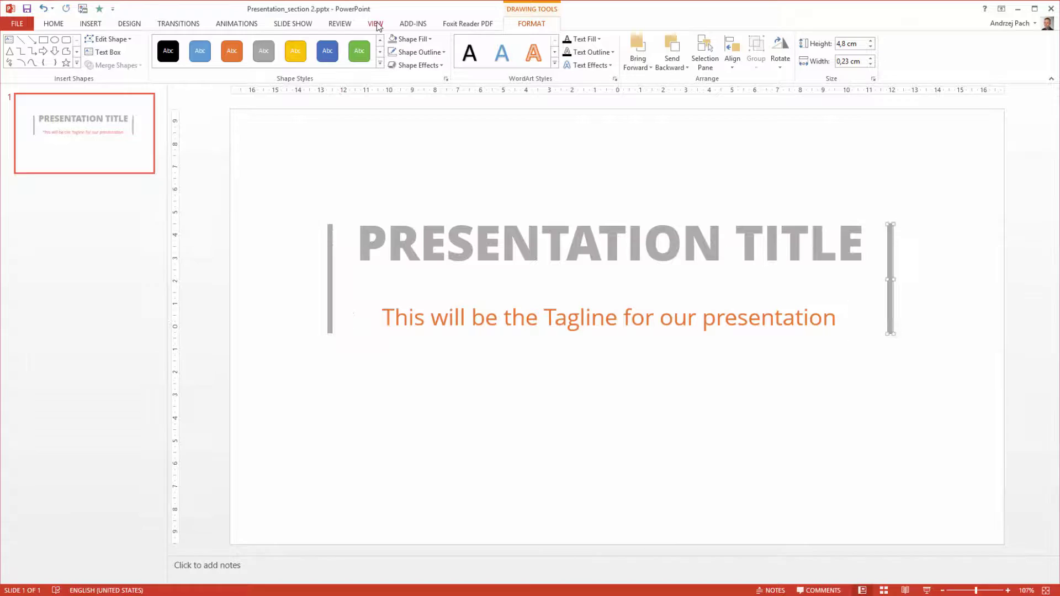
- Turn on guides and move the title, tagline and both bars down to the centre guide
click(375, 24)
click(223, 66)
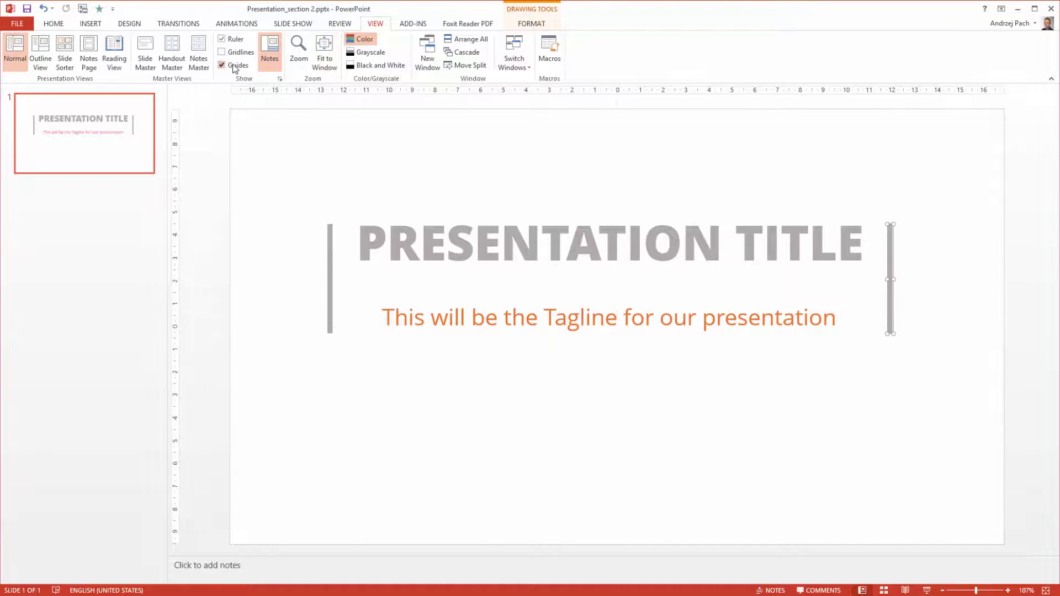
scroll(700, 353, down, 4)
drag(353, 183, 967, 472)
key(Down)
key(Down)
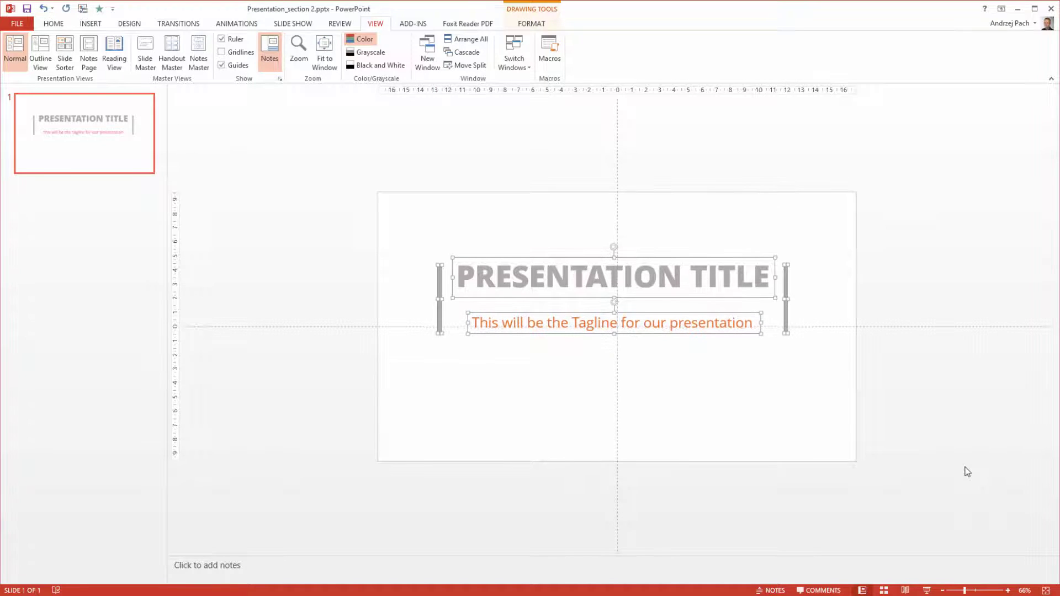
key(Down)
key(Down)
key(Down)
key(Down)
key(Down)
key(Down)
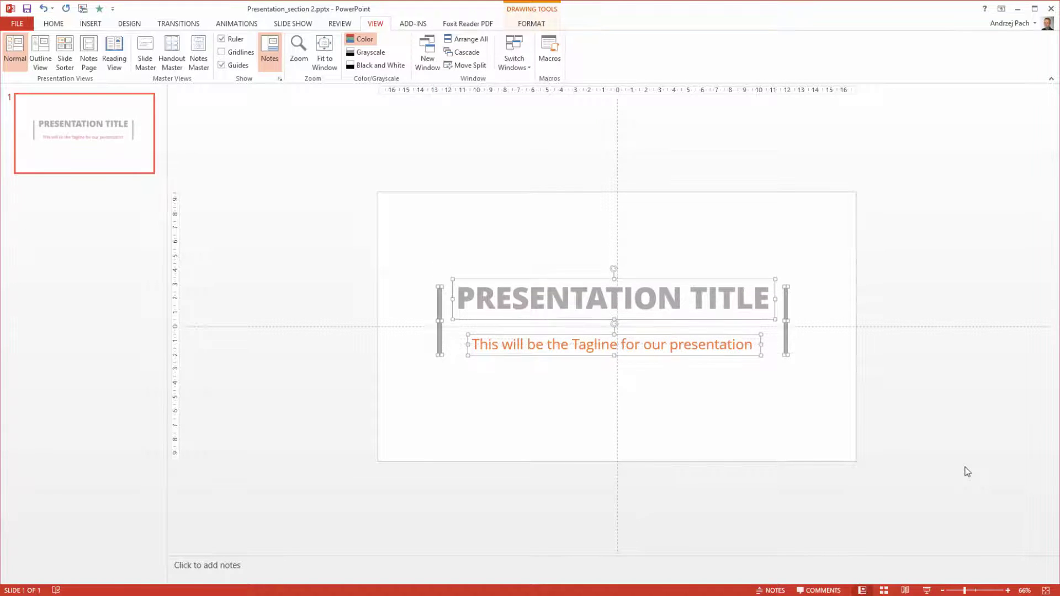
key(Down)
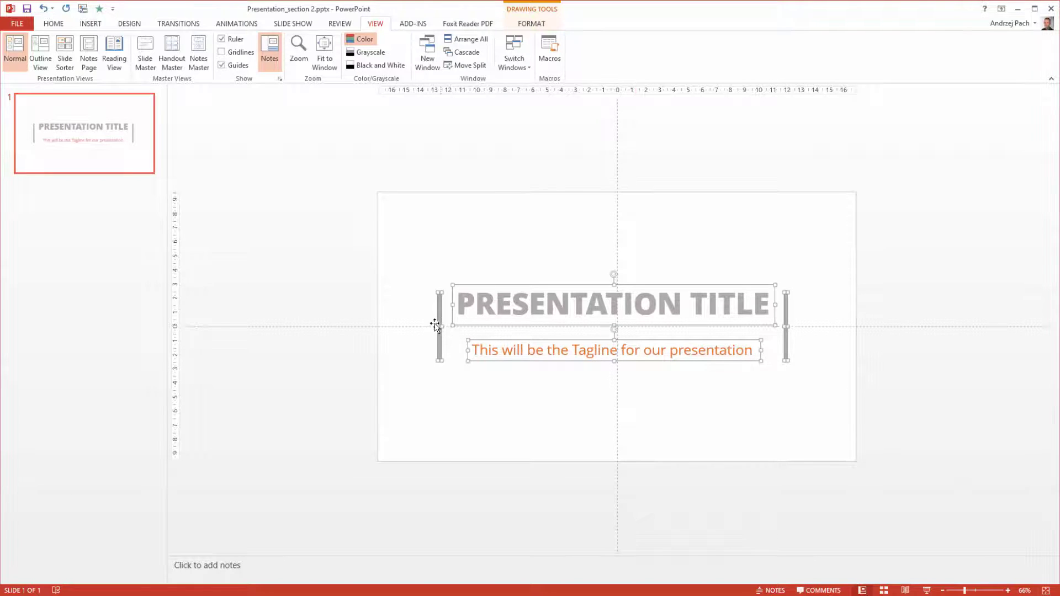
key(Escape)
- Raise the tagline slightly and nudge the title down
drag(544, 342, 545, 338)
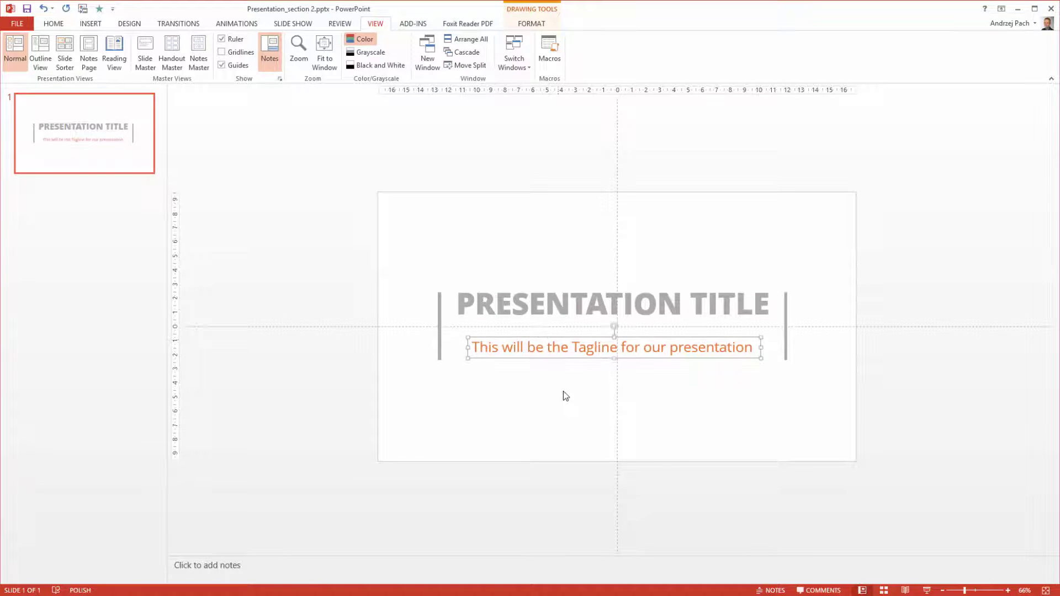
click(550, 280)
click(550, 301)
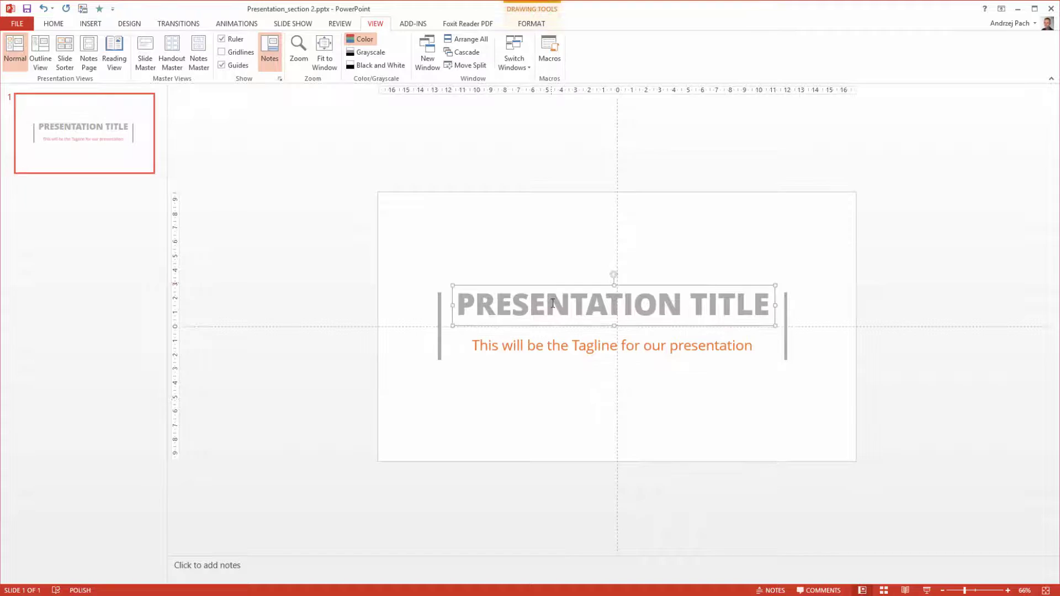
key(Down)
click(716, 436)
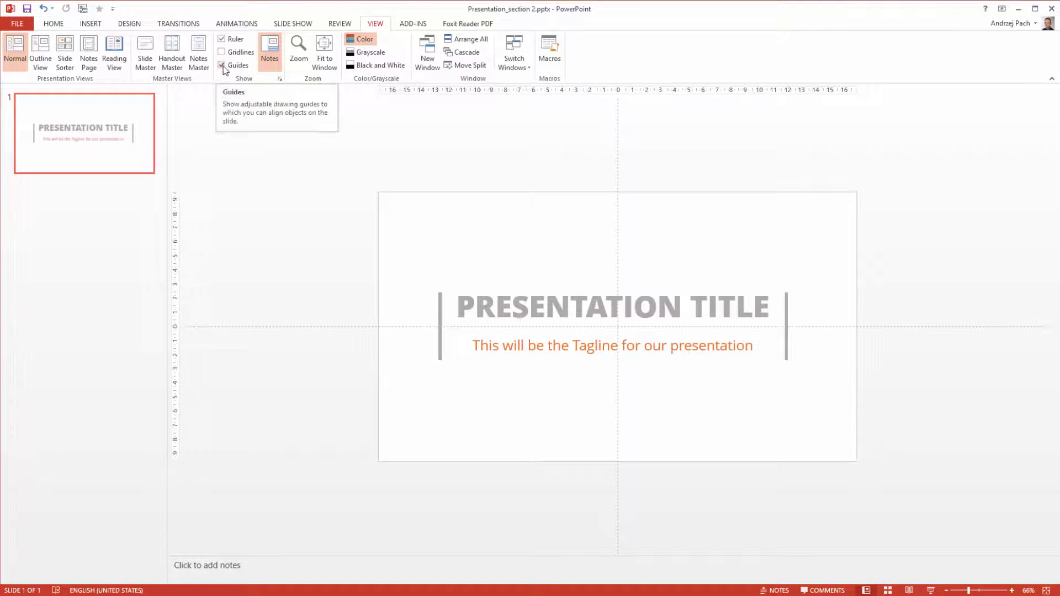
- Fill both side bars with a lighter custom grey, RGB 198, 196, 196
drag(368, 241, 458, 394)
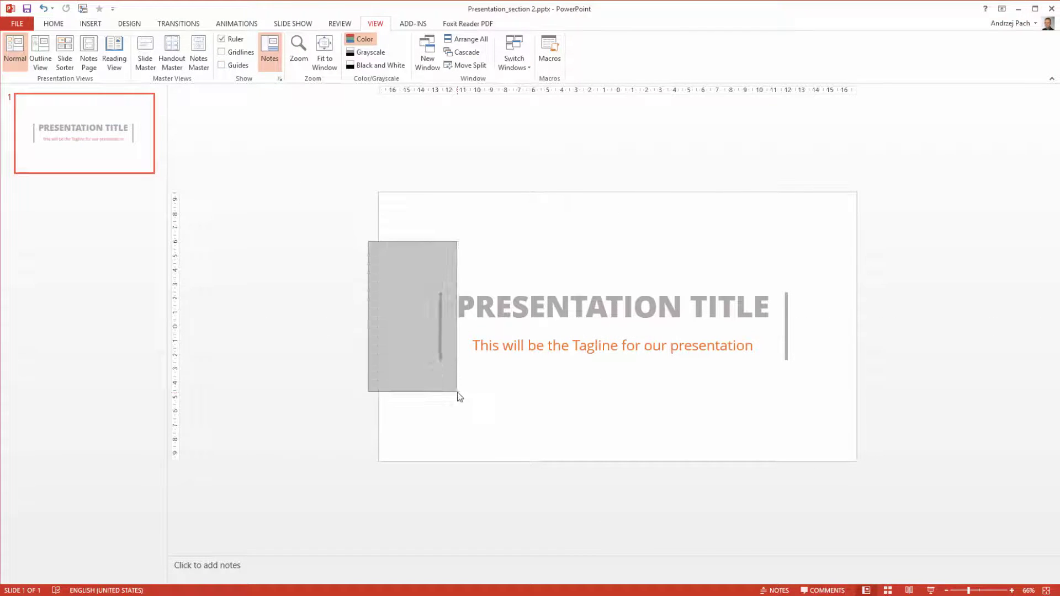
drag(765, 262, 869, 437)
click(55, 24)
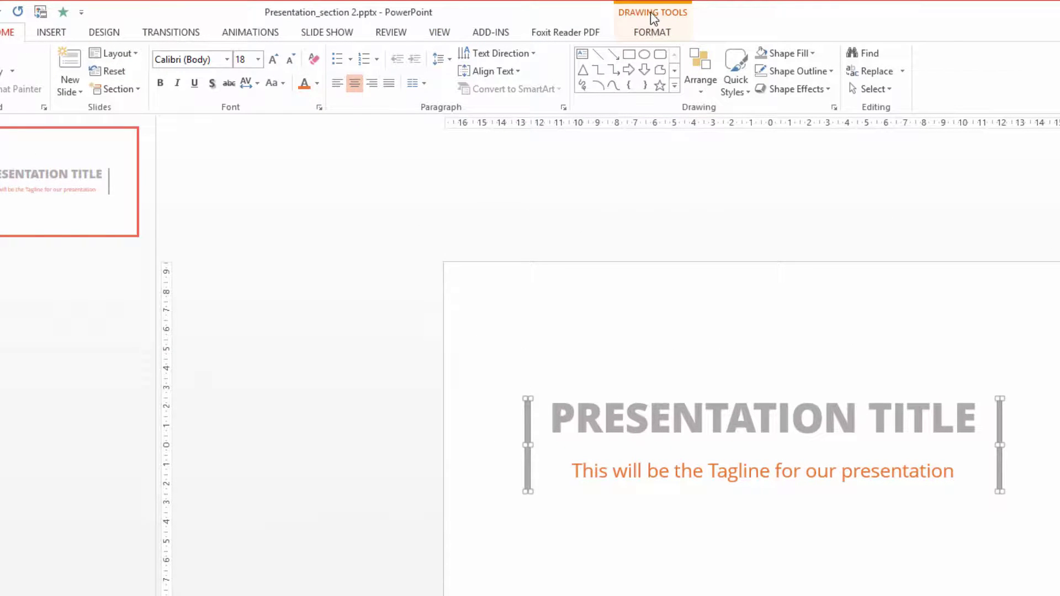
click(646, 32)
click(500, 53)
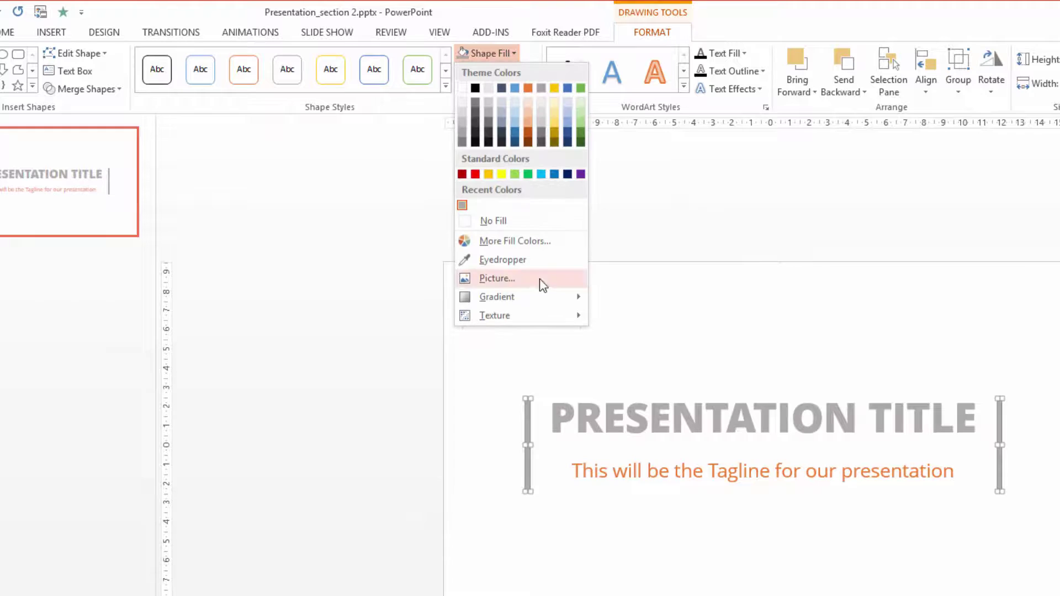
click(534, 243)
drag(695, 343, 694, 335)
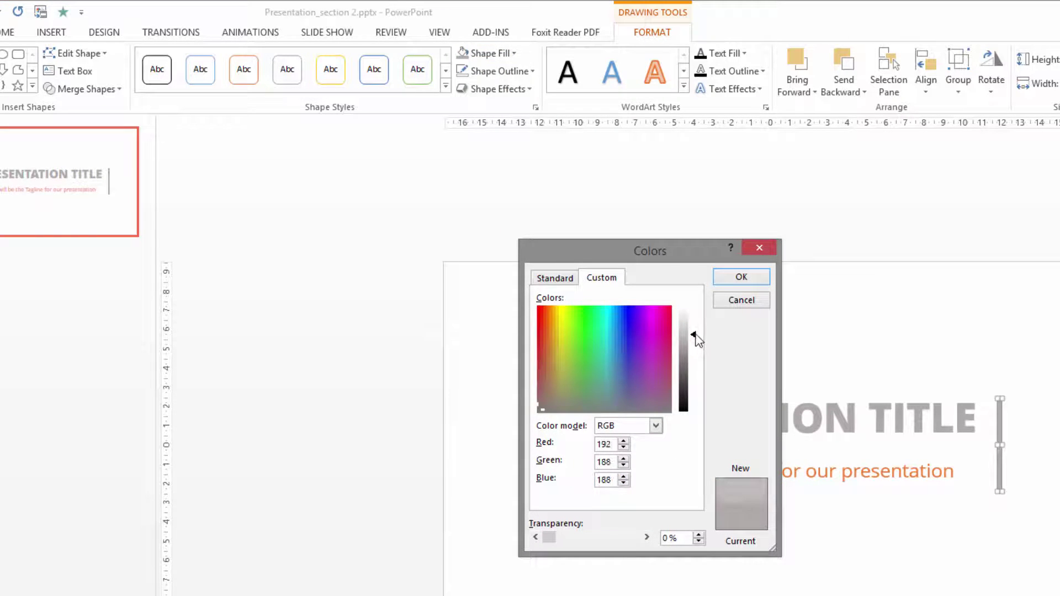
click(741, 276)
click(491, 443)
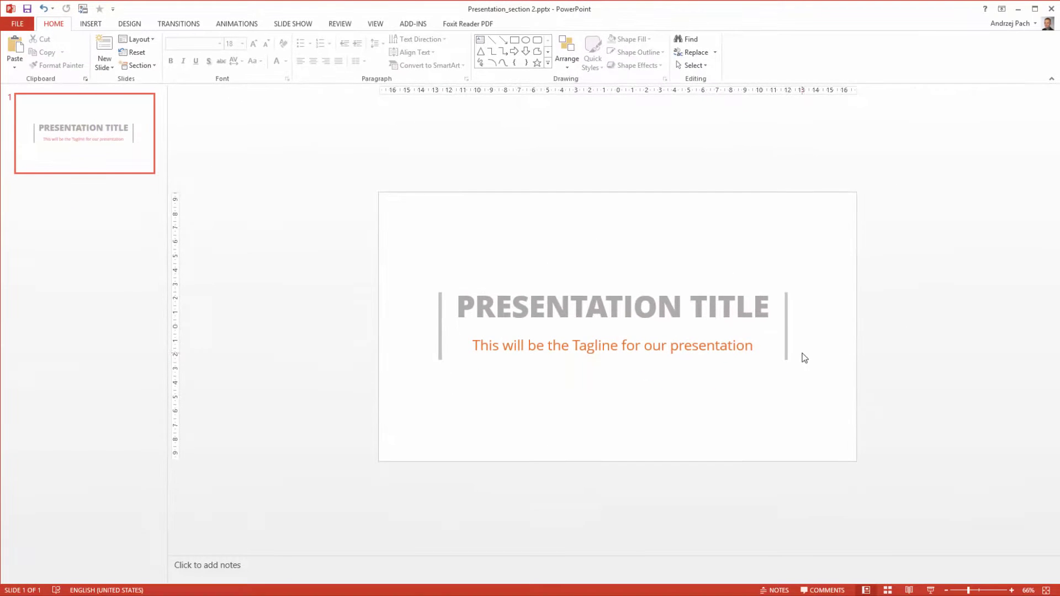
- Give the title a Fade entrance animation
click(255, 33)
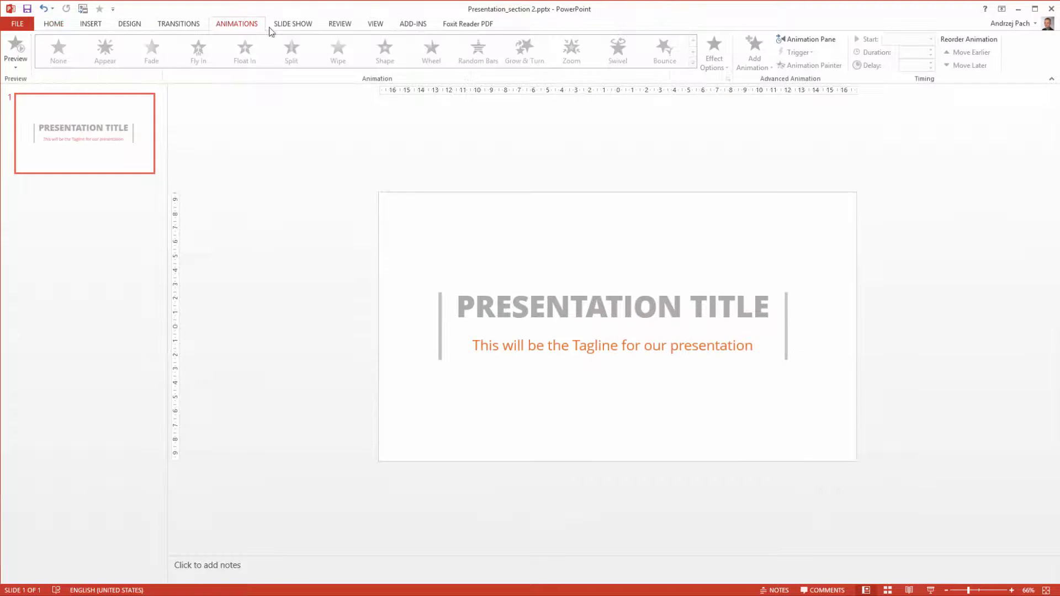
click(610, 288)
click(241, 24)
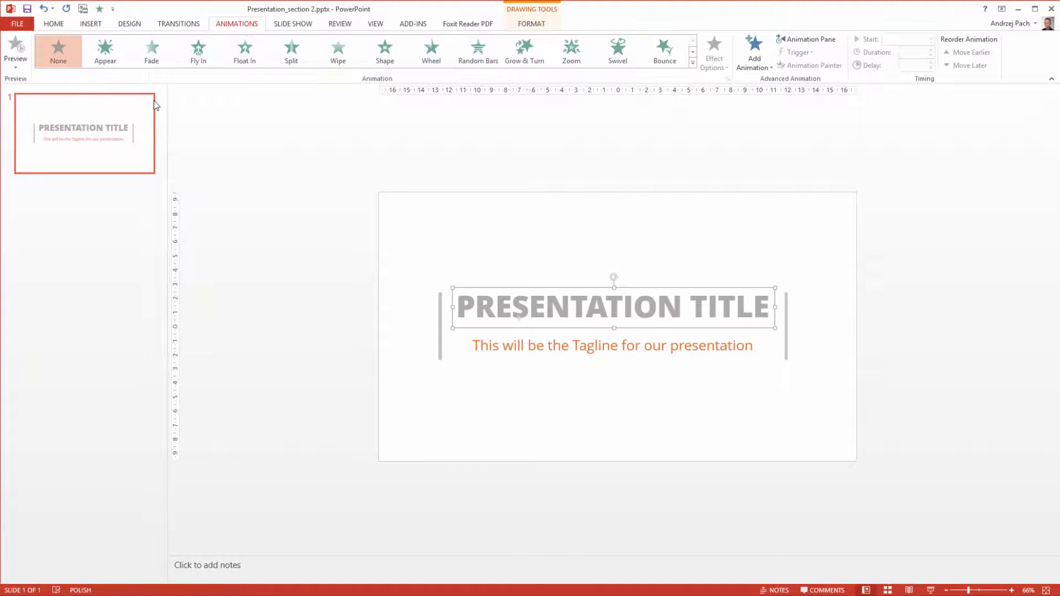
click(143, 64)
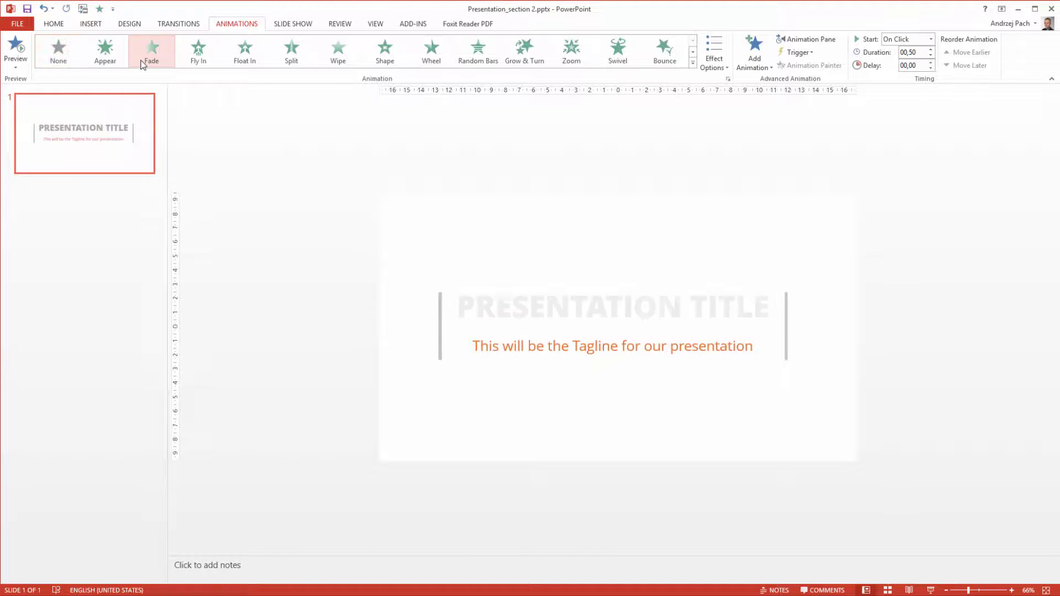
- Give the tagline a Strips entrance and both side bars a Fade entrance
click(655, 338)
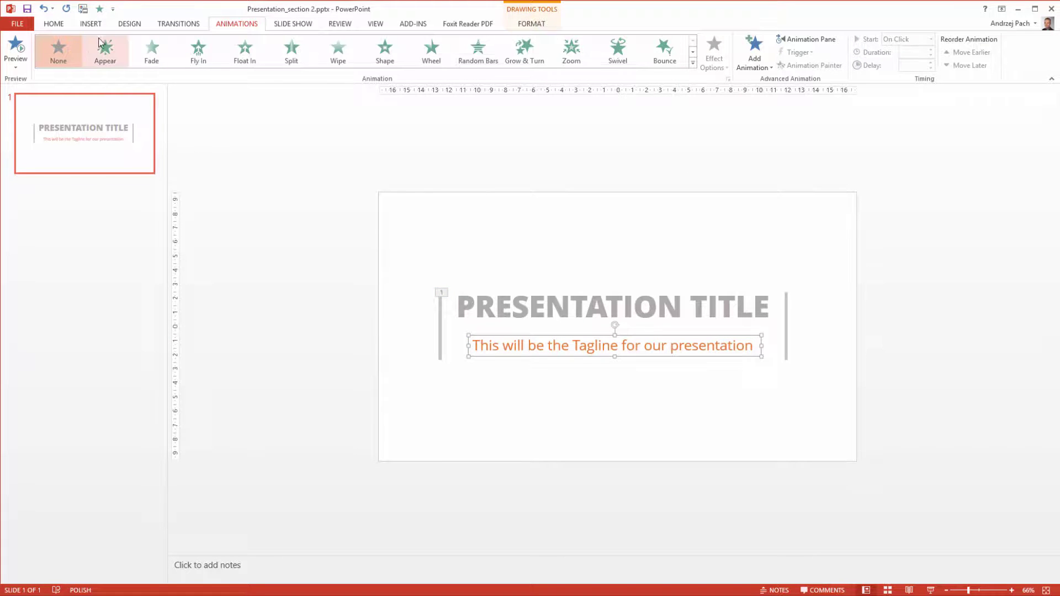
click(692, 62)
click(82, 295)
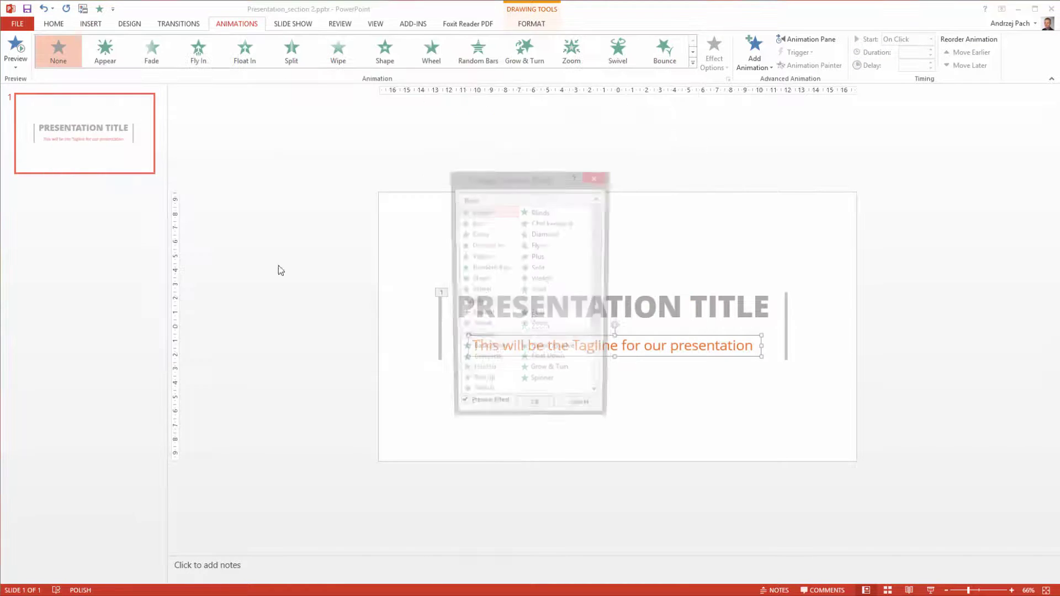
drag(524, 196, 870, 225)
click(850, 293)
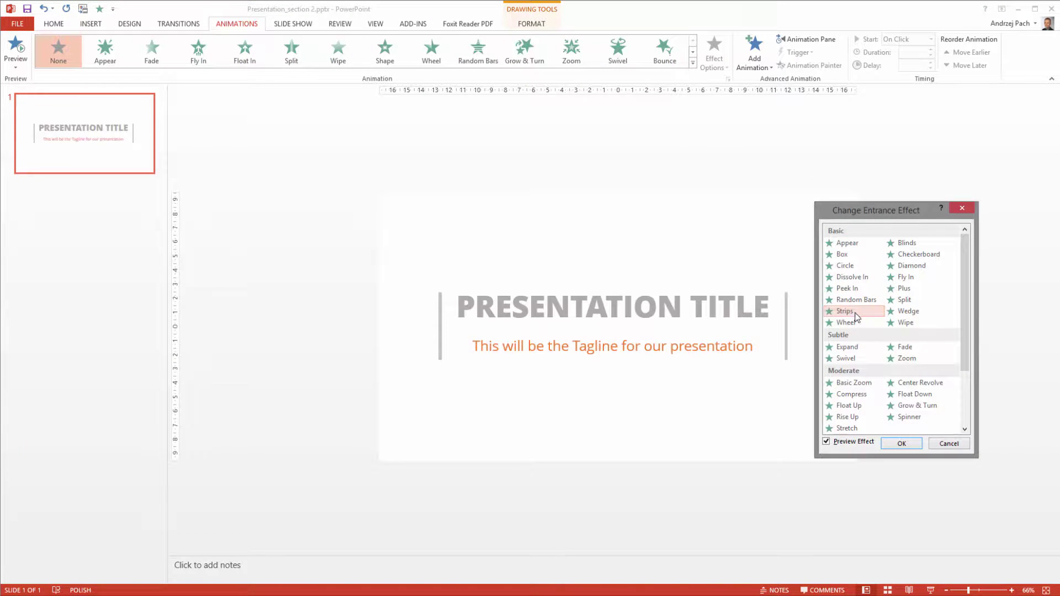
click(849, 312)
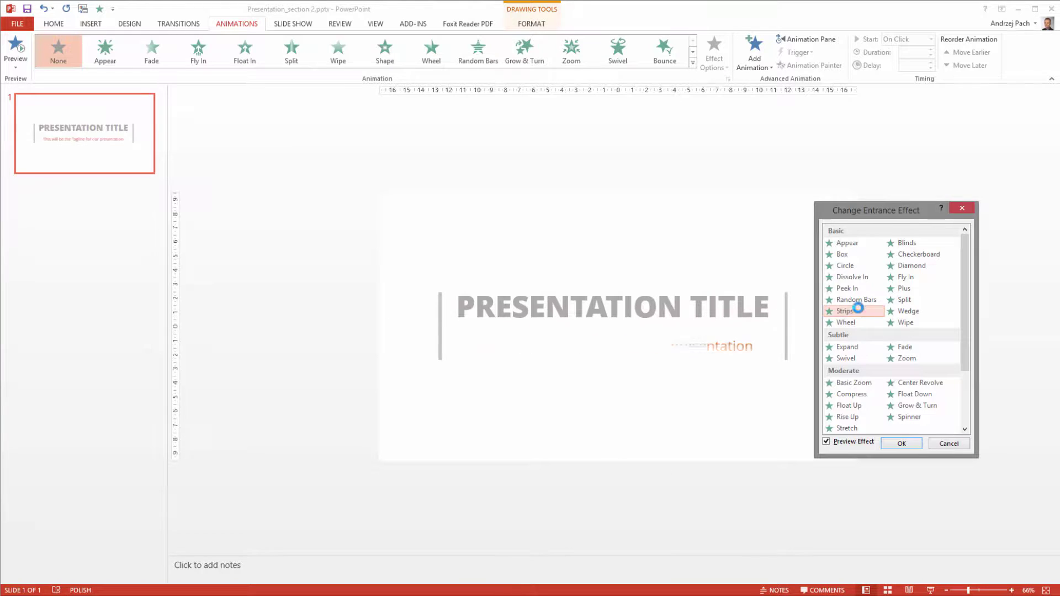
click(902, 443)
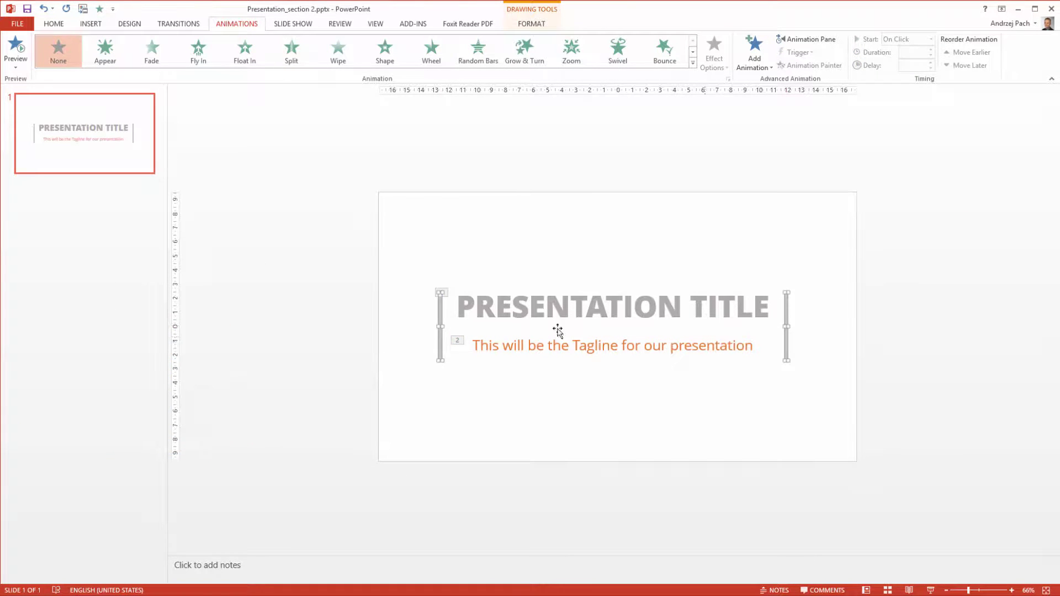
click(151, 51)
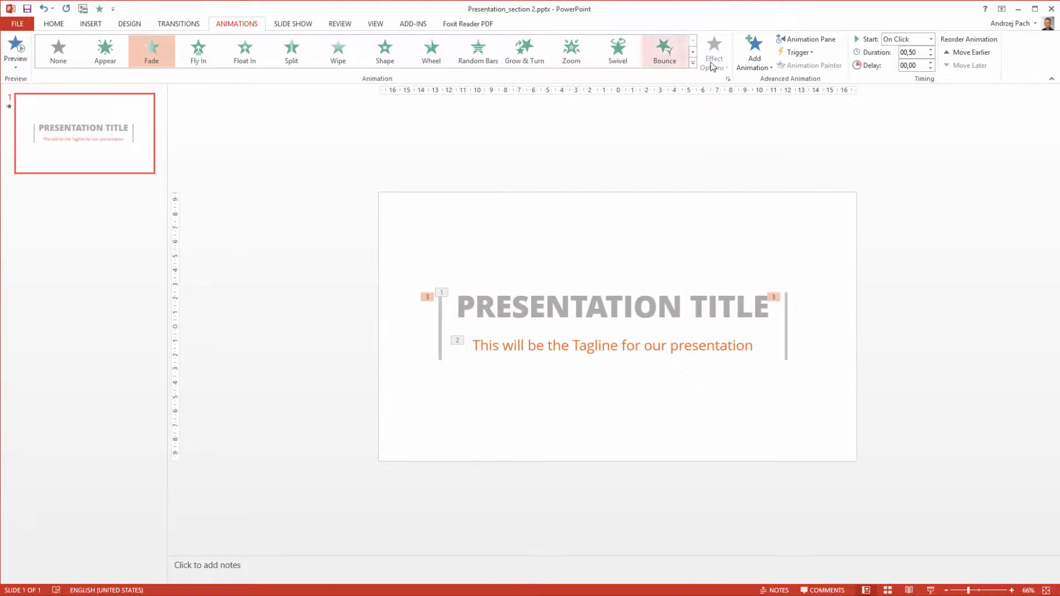
- In the Animation Pane, start the title With Previous and the tagline After Previous
click(809, 39)
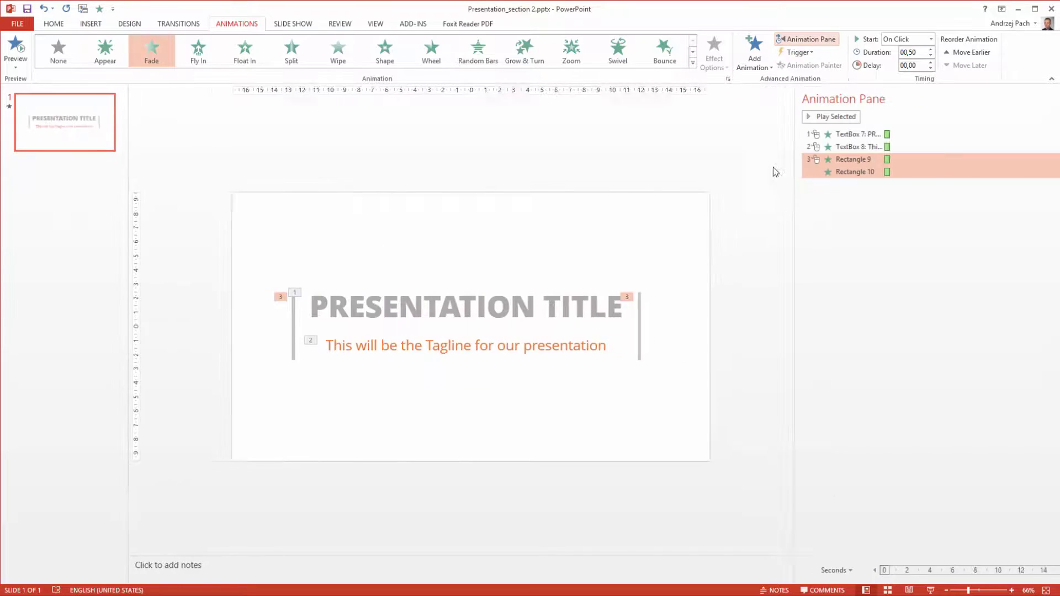
click(806, 134)
click(621, 288)
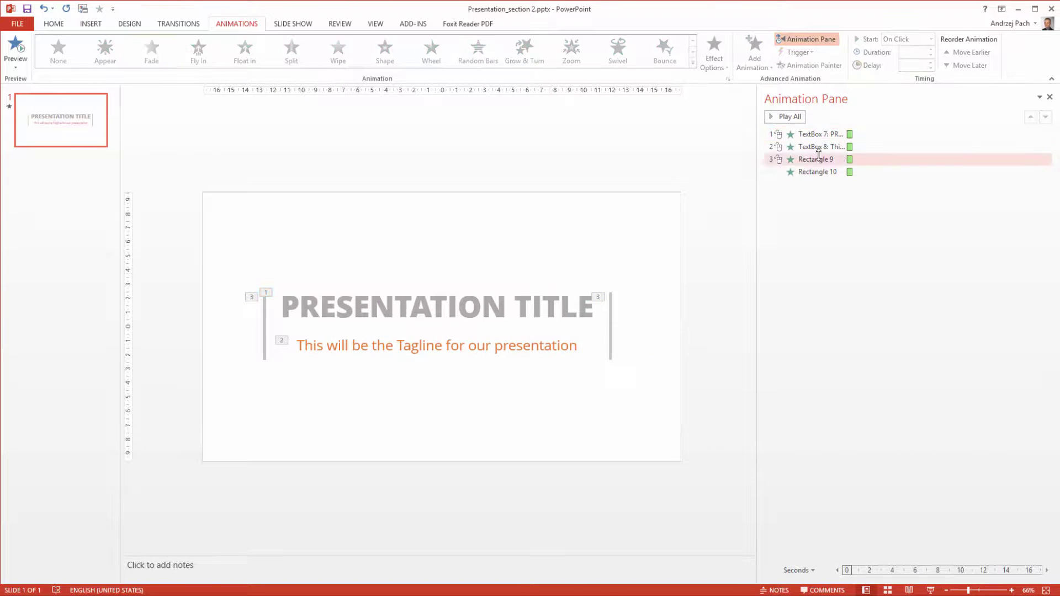
click(1045, 134)
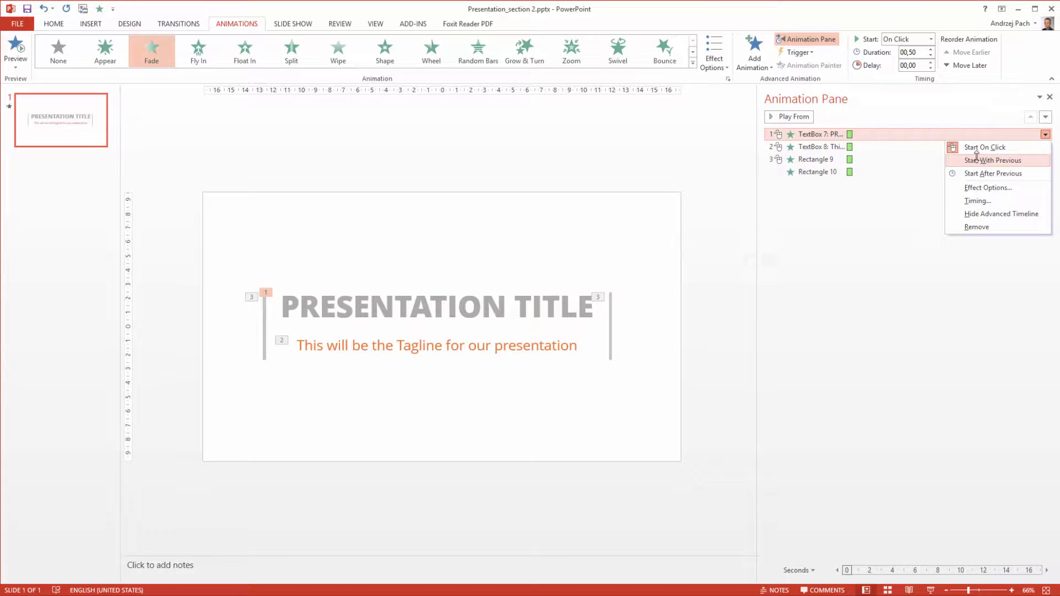
click(976, 160)
click(823, 146)
click(1045, 146)
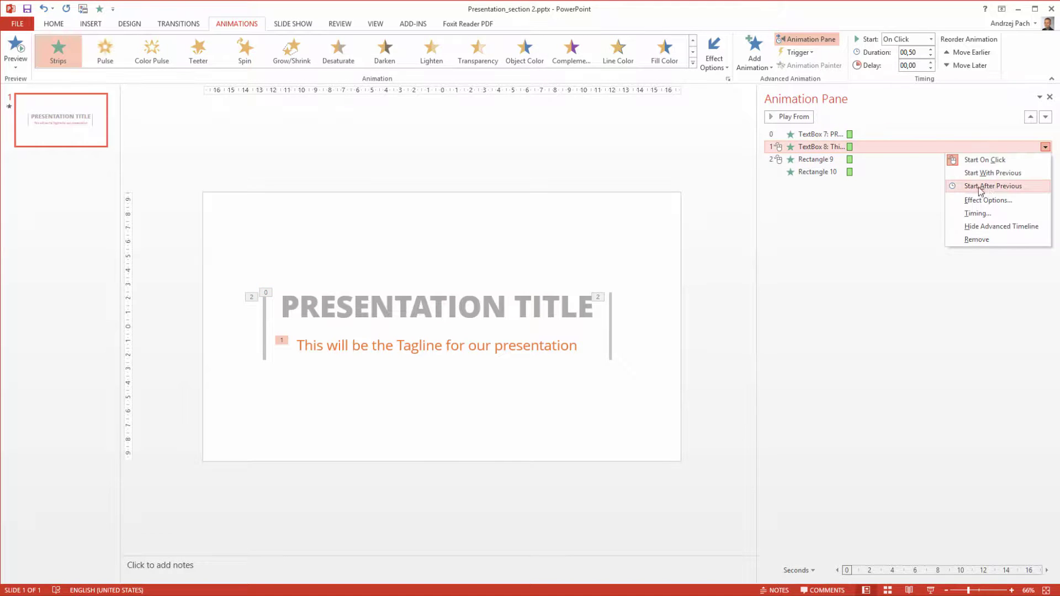
click(972, 186)
- Set both side bars to After Previous, then change the right bar to With Previous
click(815, 160)
shift+click(819, 171)
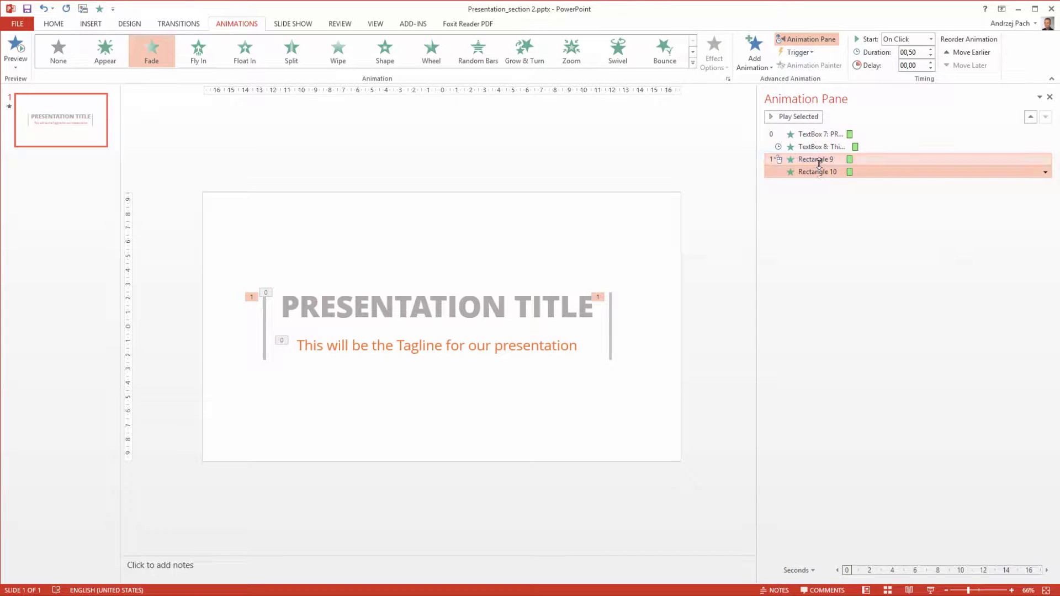
click(1045, 160)
click(967, 201)
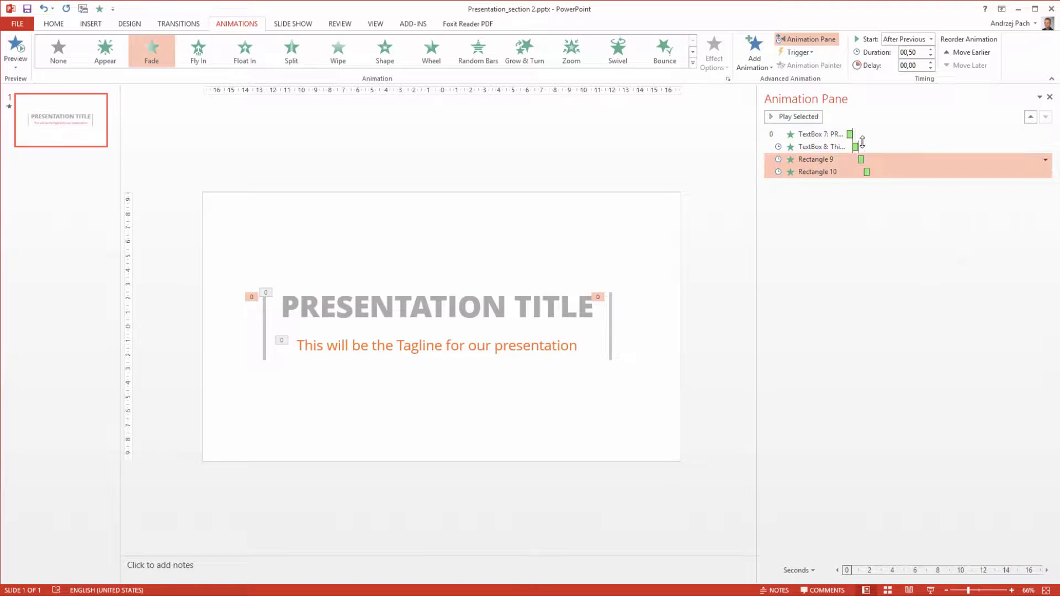
click(833, 171)
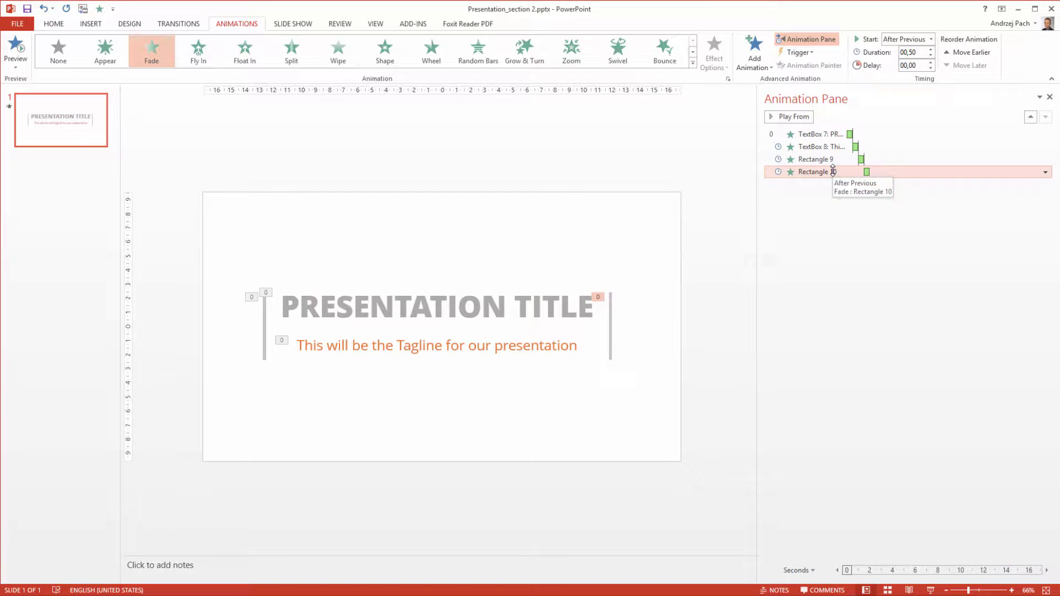
click(1046, 172)
click(982, 199)
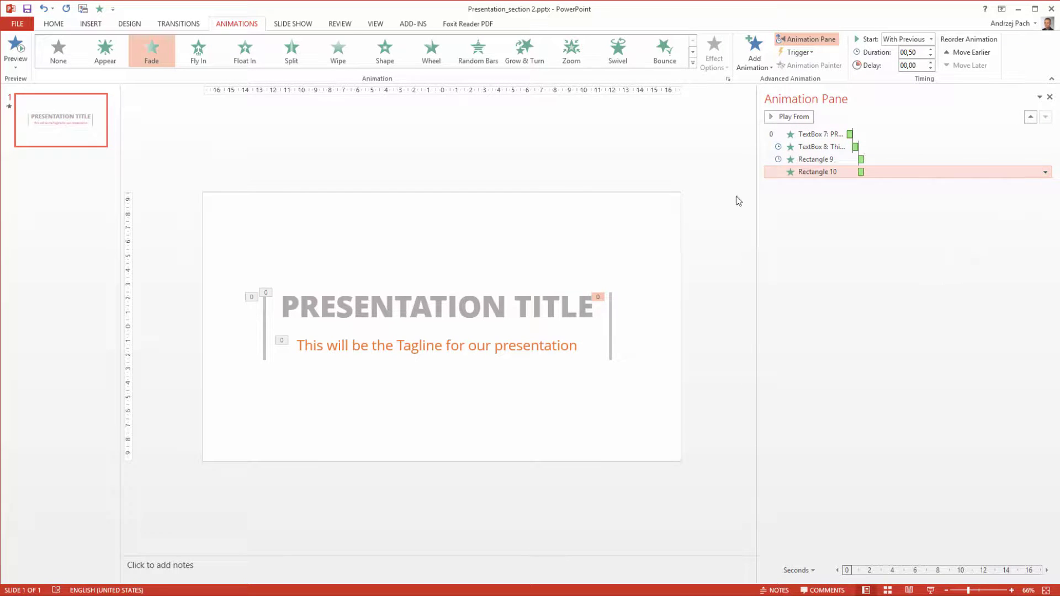
- Give both side bars' fade animations a 1-second delay
click(445, 306)
click(436, 345)
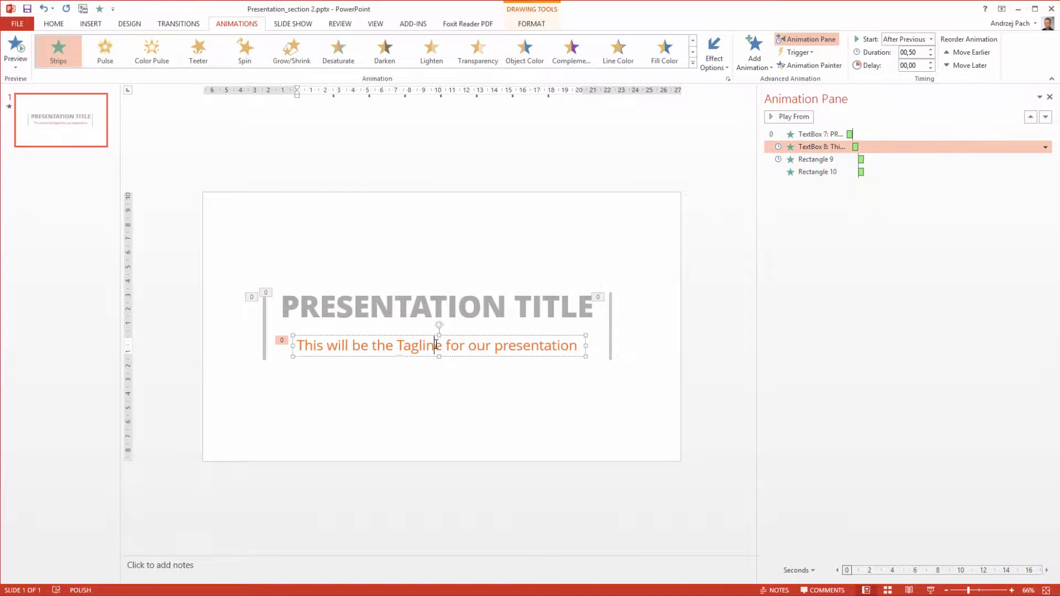
click(612, 331)
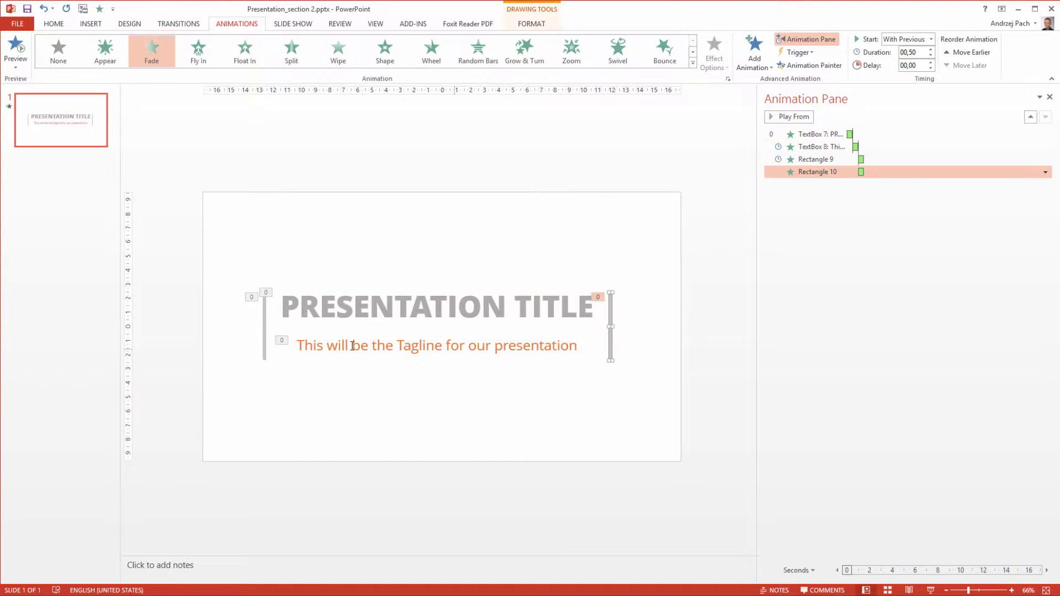
shift+click(265, 325)
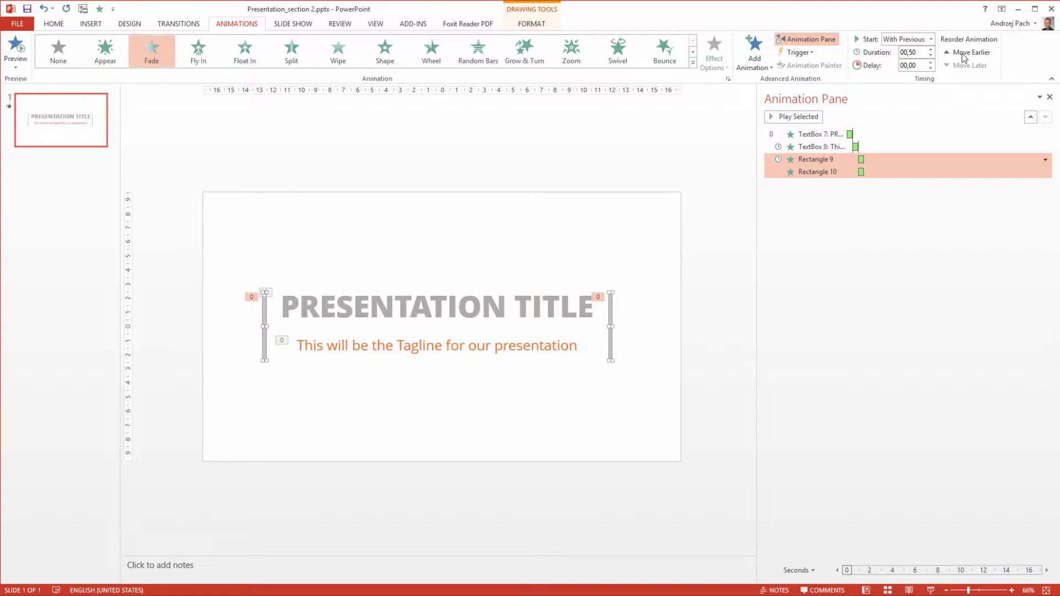
click(931, 61)
click(931, 61)
click(931, 61)
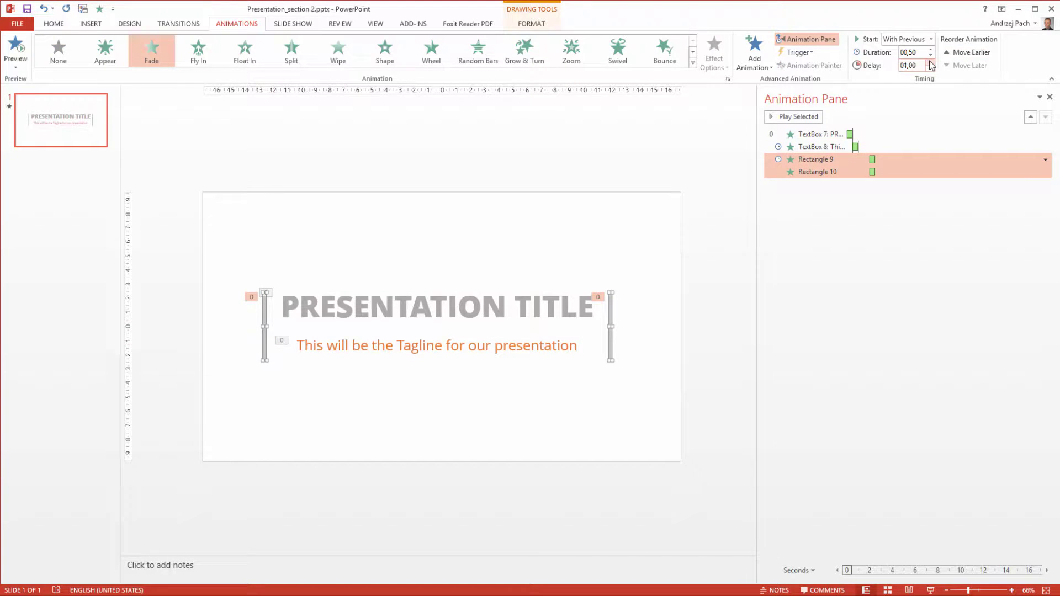
click(874, 247)
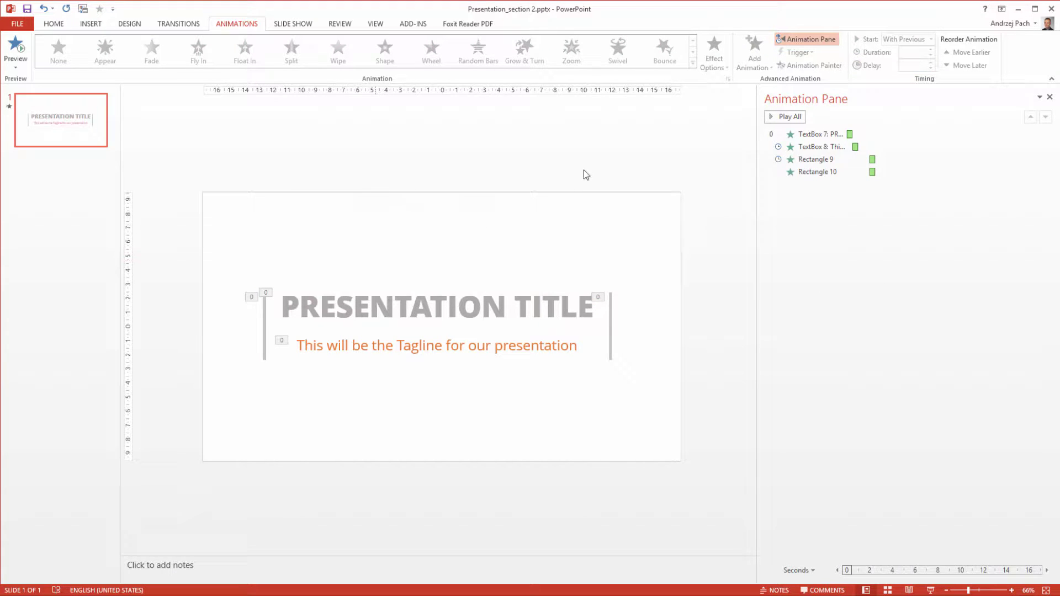
- Preview the animations from the title, then nudge the title, tagline and side bars up two steps
click(811, 134)
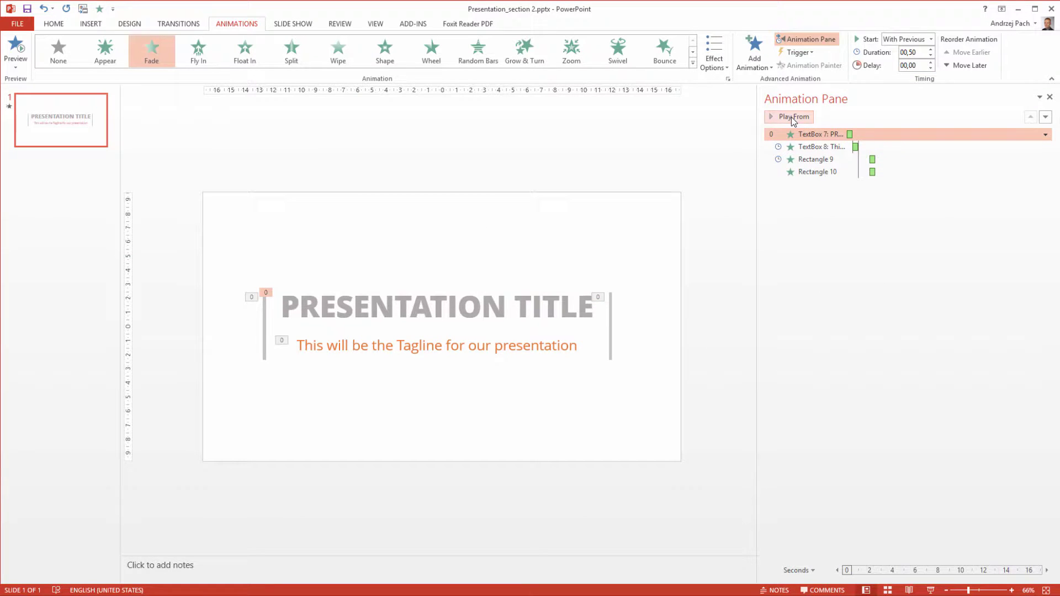
click(790, 117)
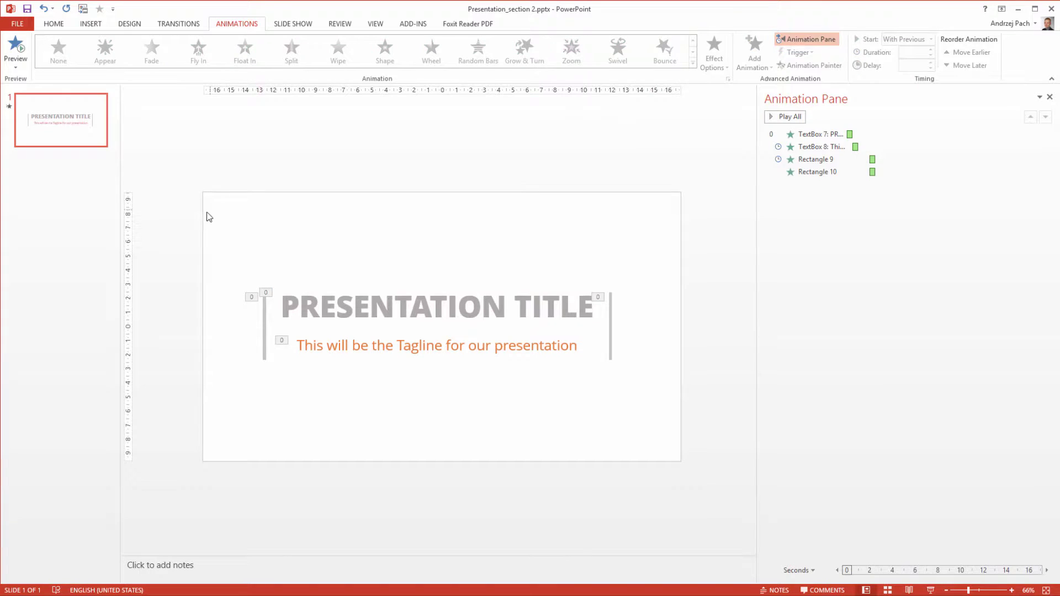
drag(201, 198, 707, 467)
key(Up)
key(Up)
key(Up)
key(Up)
key(Up)
key(Up)
key(Up)
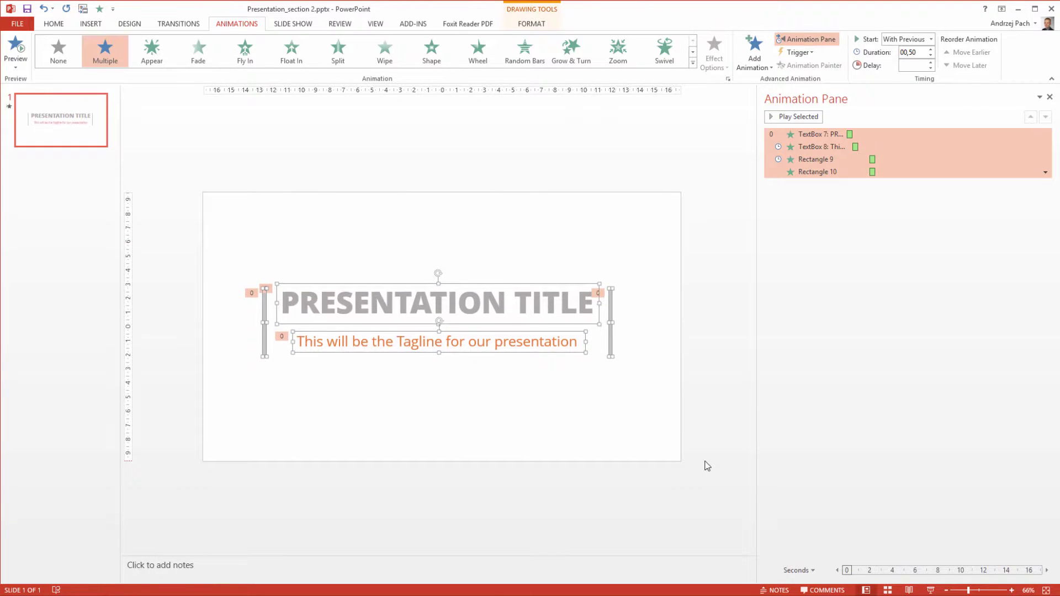
key(Up)
key(Up)
click(293, 157)
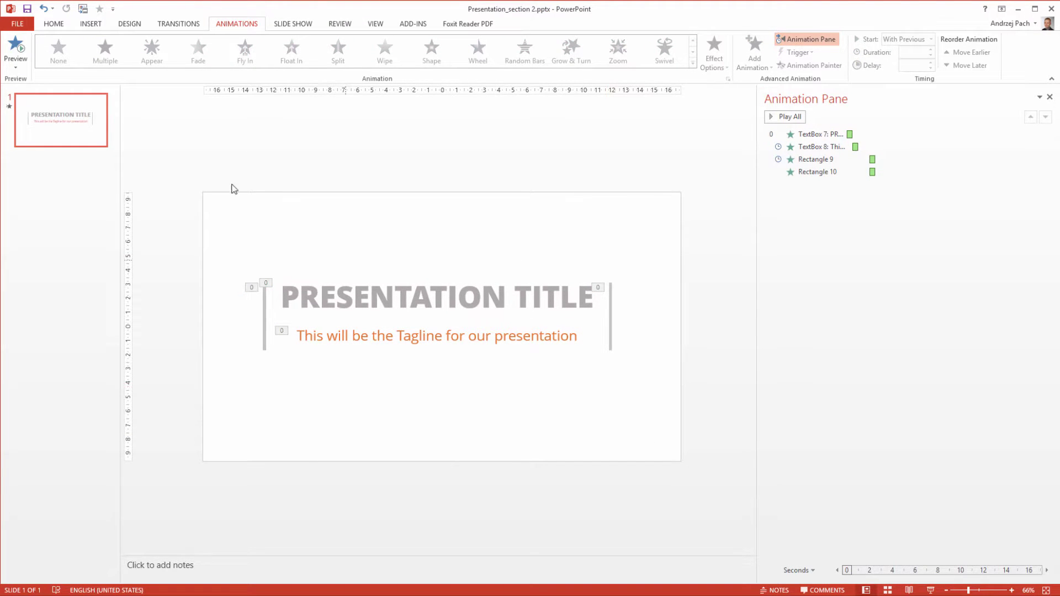
- Apply a Fade transition lasting 00,70 to slide 1
click(172, 27)
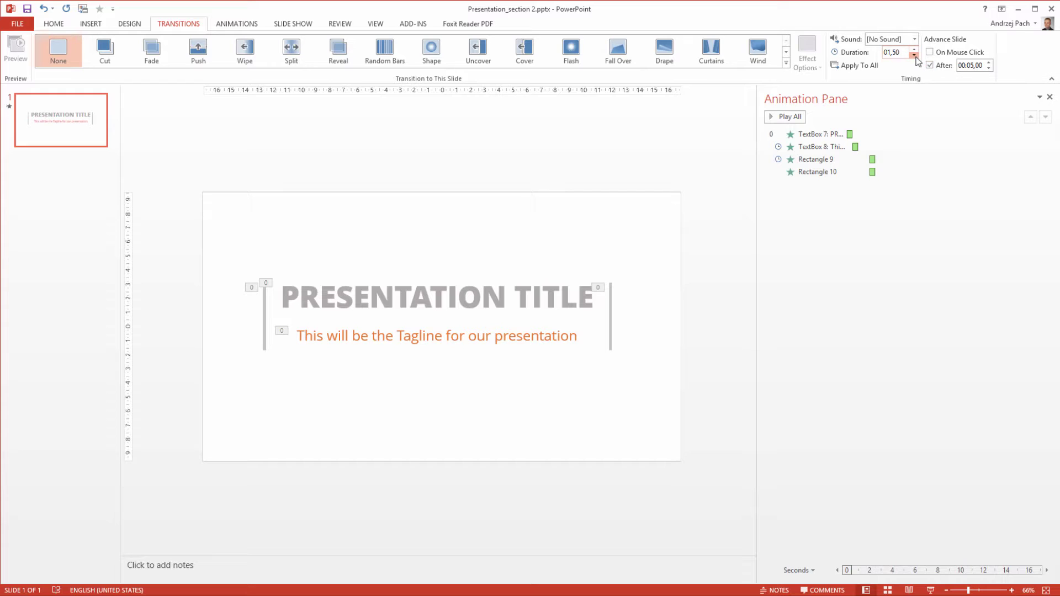
click(146, 55)
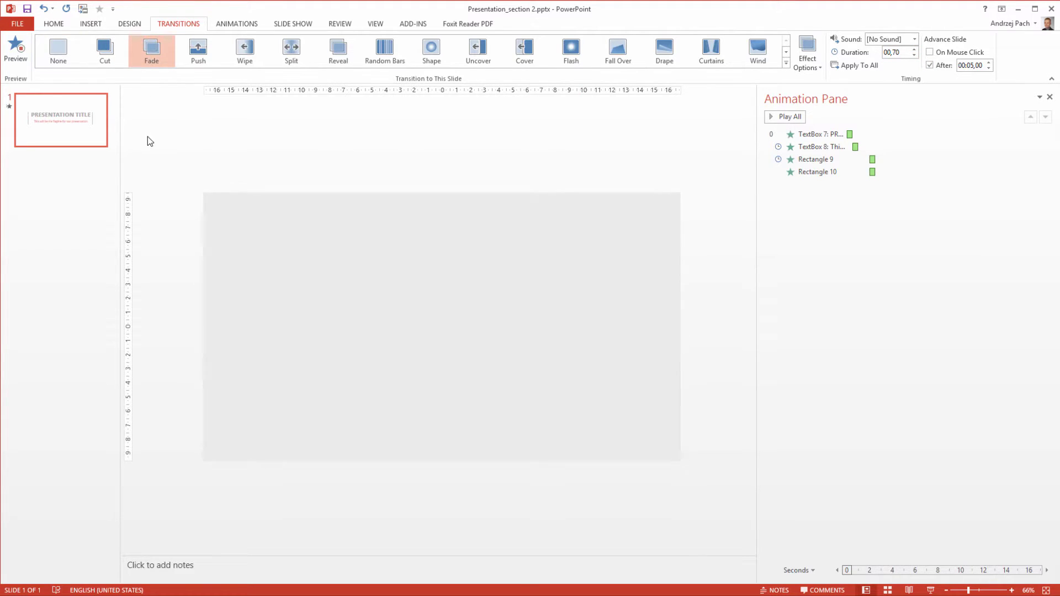